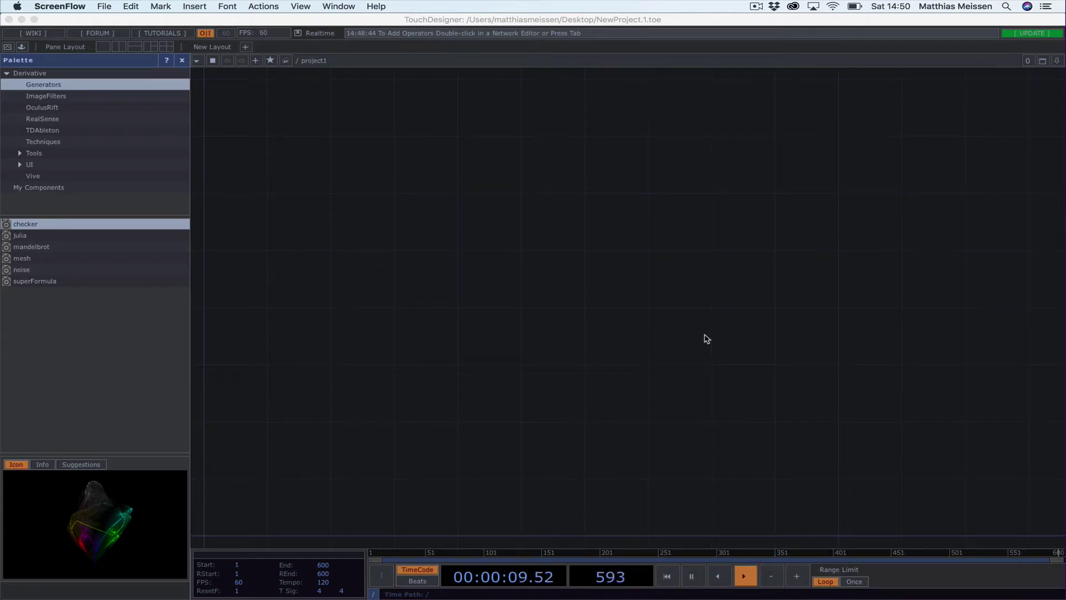
# - Load instagram.com in a new Safari tab and go to the artist's own profile
pyautogui.moveTo(686, 287); pyautogui.dragTo(814, 170)
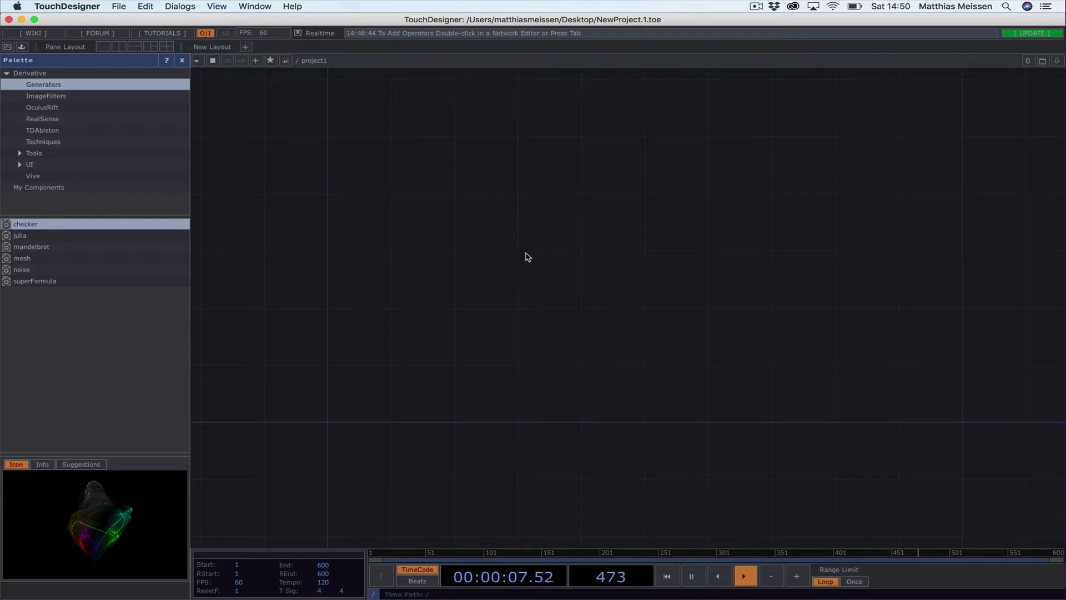
pyautogui.hotkey('ctrl', 'Right')
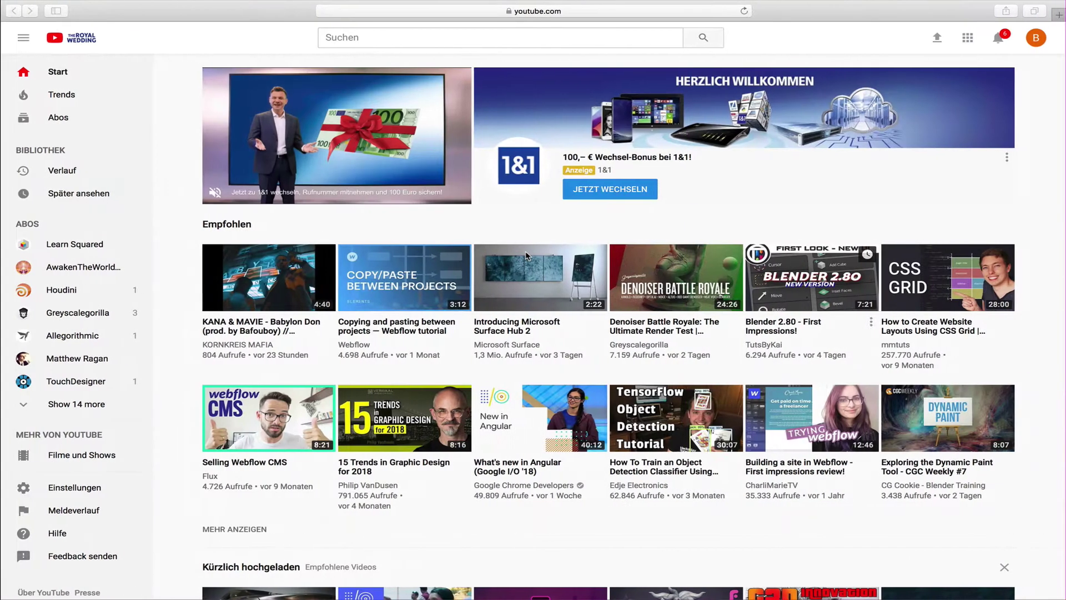
pyautogui.press('super+t')
pyautogui.write('instagram.com')
pyautogui.press('Return')
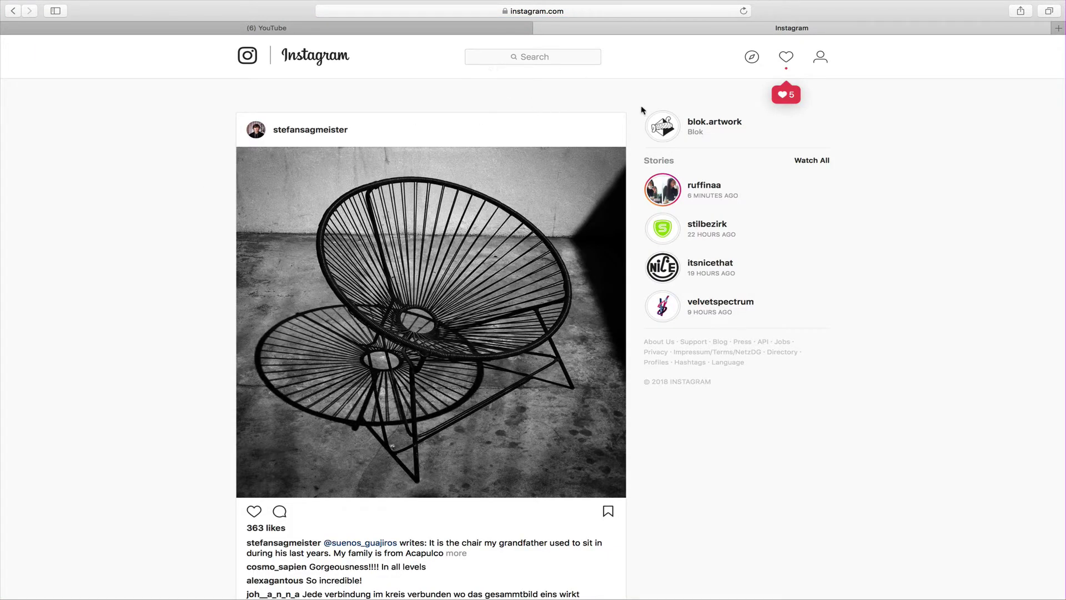
pyautogui.click(725, 123)
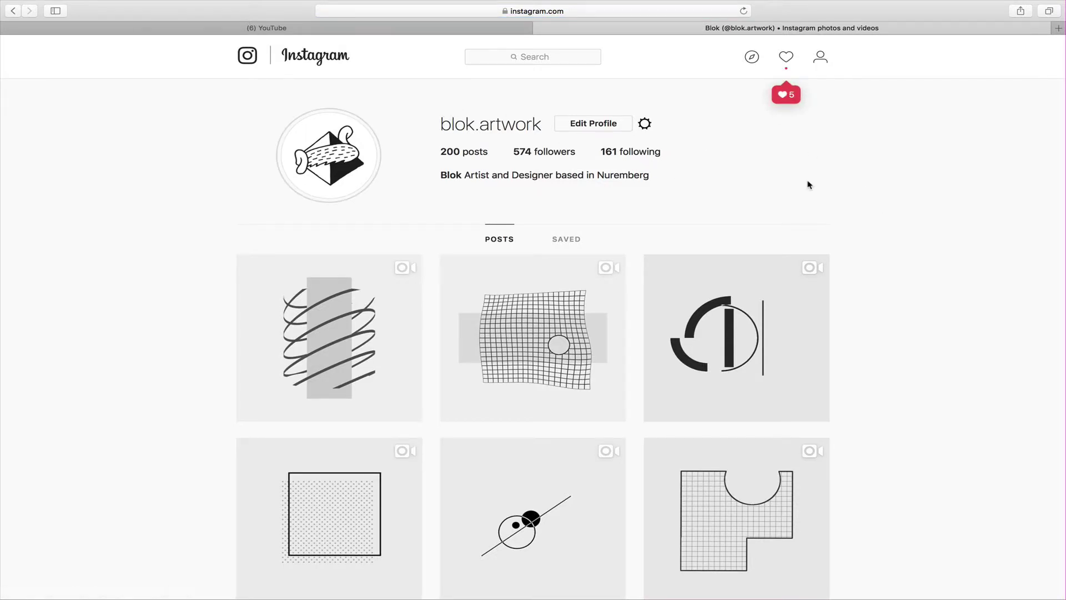
pyautogui.scroll(-2, 919, 227)
pyautogui.scroll(-20, 919, 228)
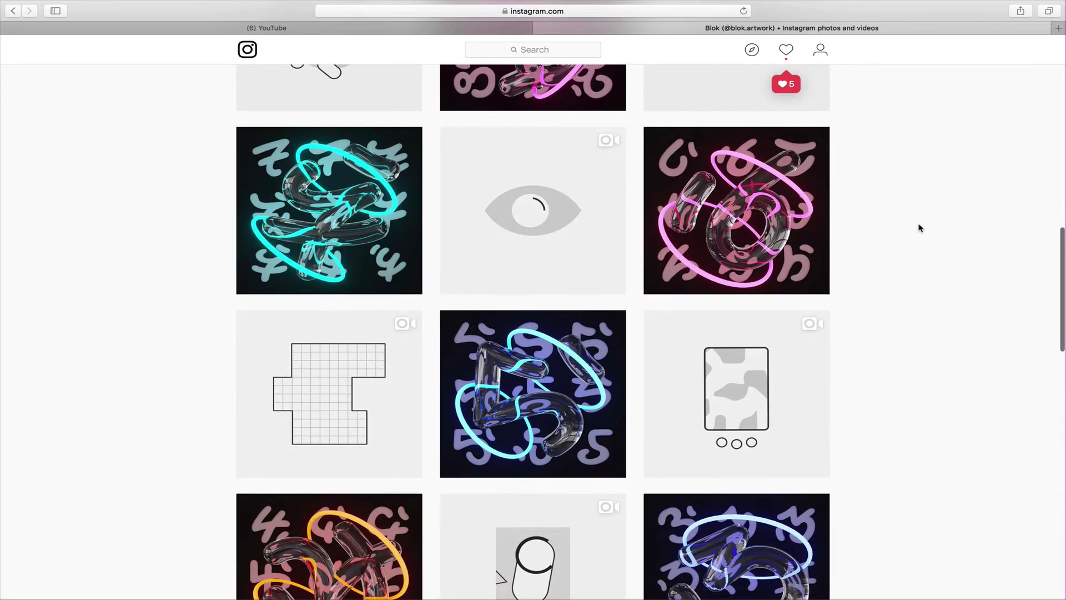
pyautogui.scroll(-12, 919, 228)
pyautogui.scroll(-16, 918, 228)
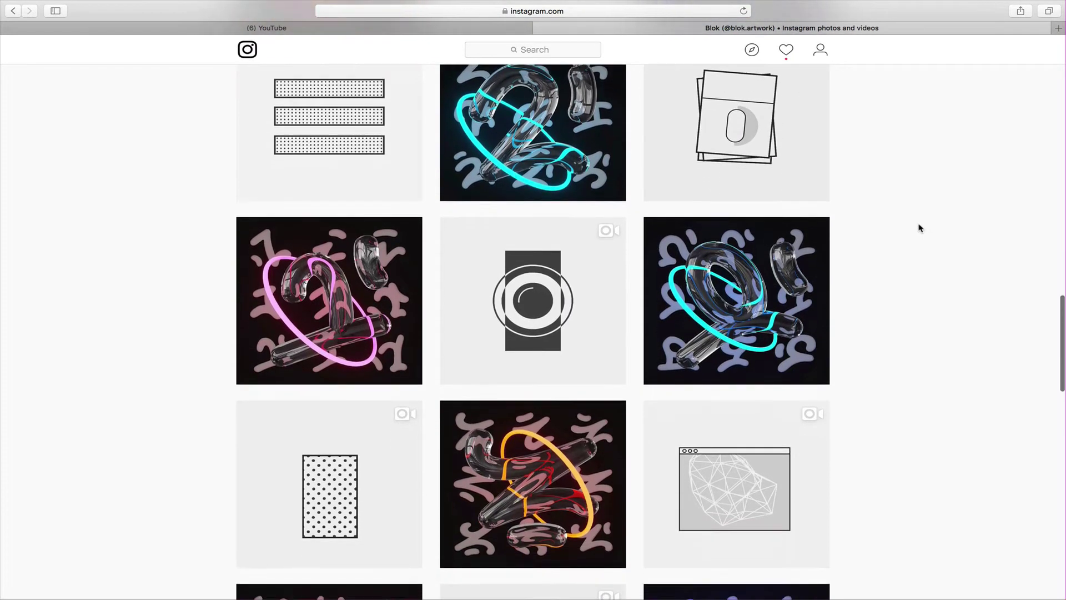
pyautogui.scroll(-20, 919, 228)
pyautogui.scroll(-1, 919, 228)
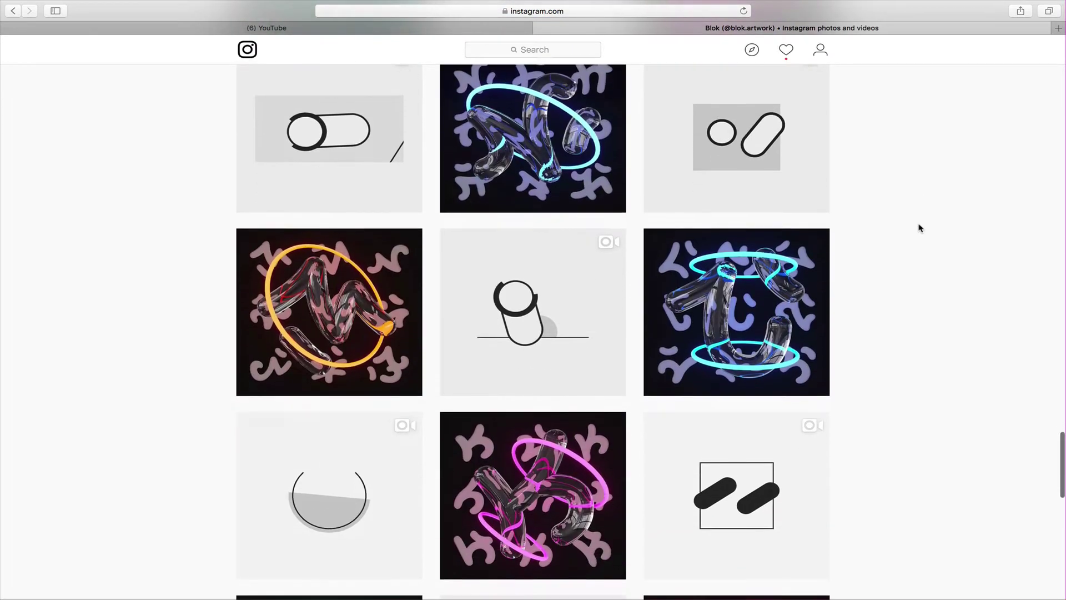
pyautogui.scroll(-11, 919, 228)
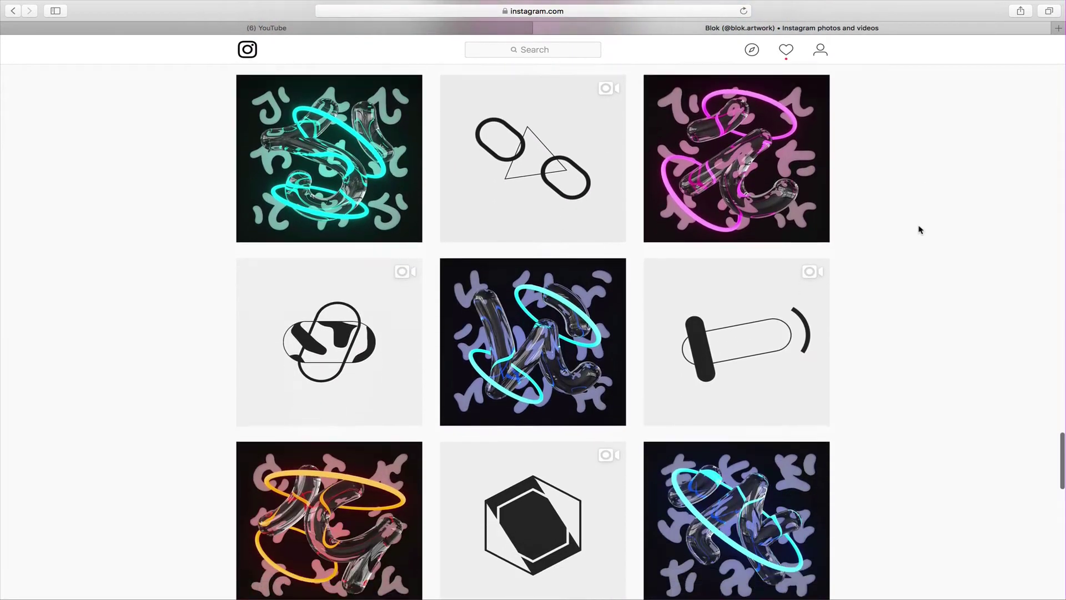
pyautogui.scroll(-8, 919, 230)
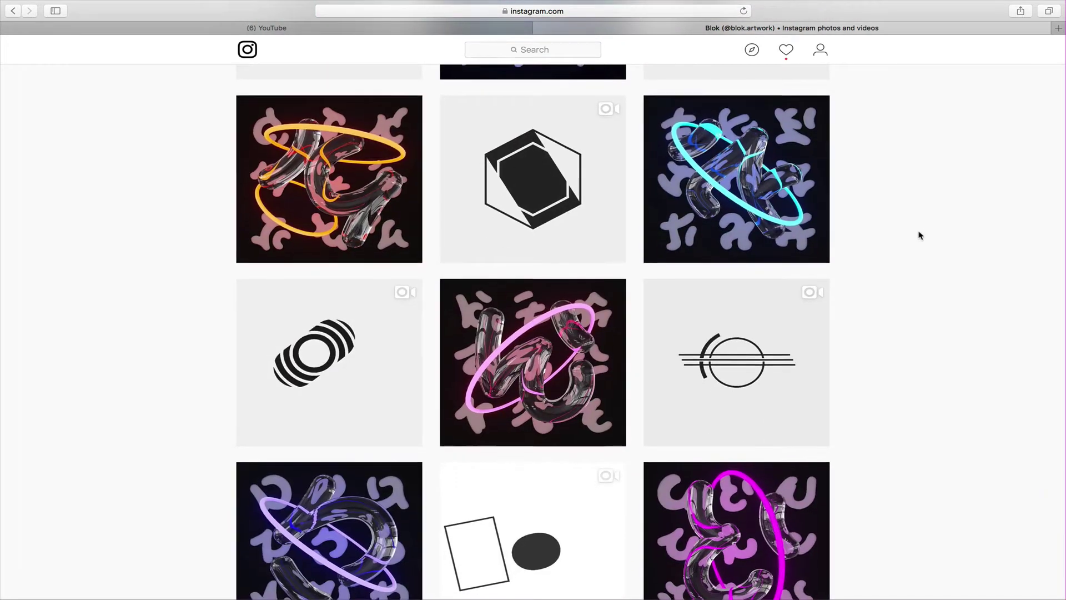
pyautogui.scroll(-8, 919, 235)
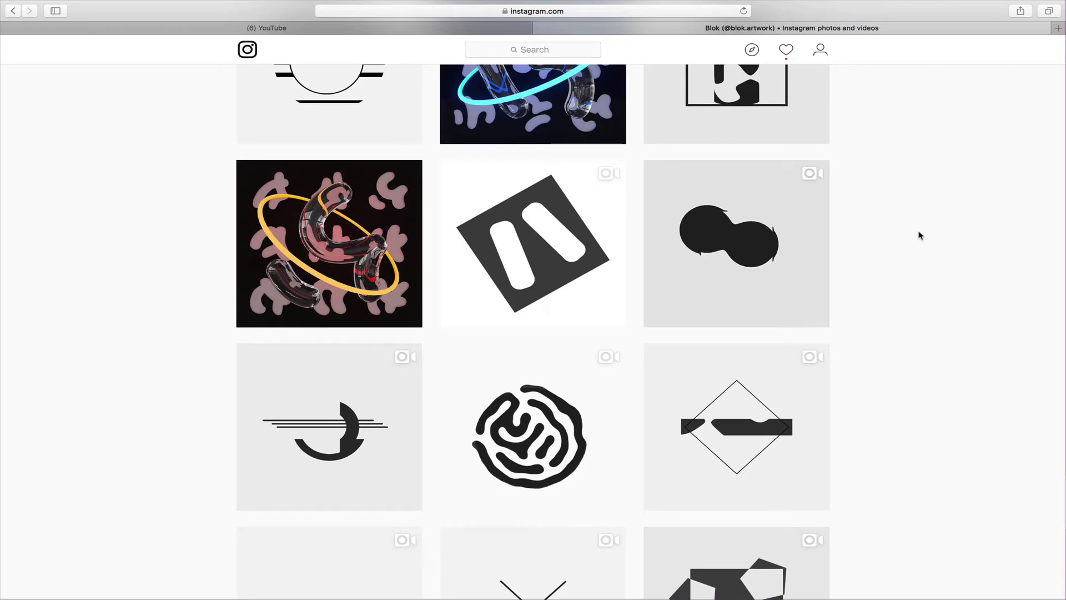
pyautogui.scroll(-6, 919, 235)
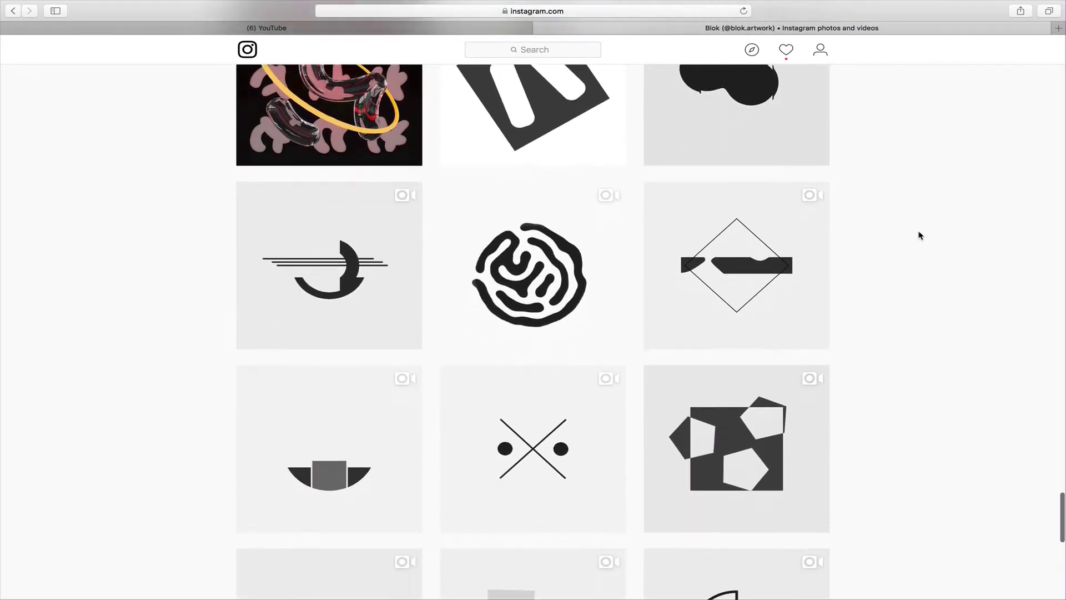
pyautogui.scroll(-1, 918, 235)
pyautogui.scroll(-3, 919, 236)
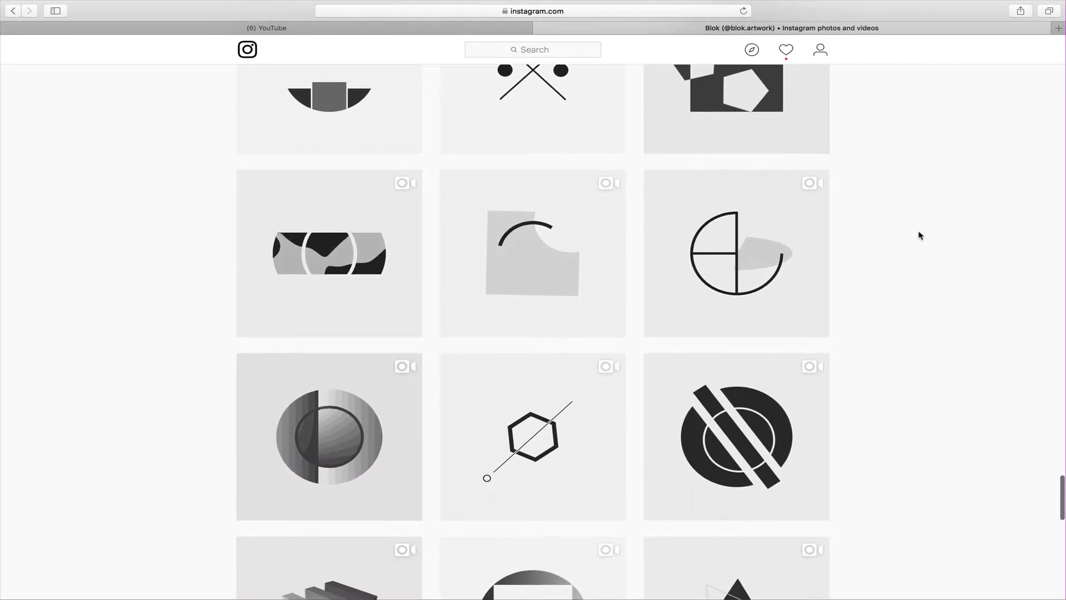
pyautogui.scroll(-3, 919, 235)
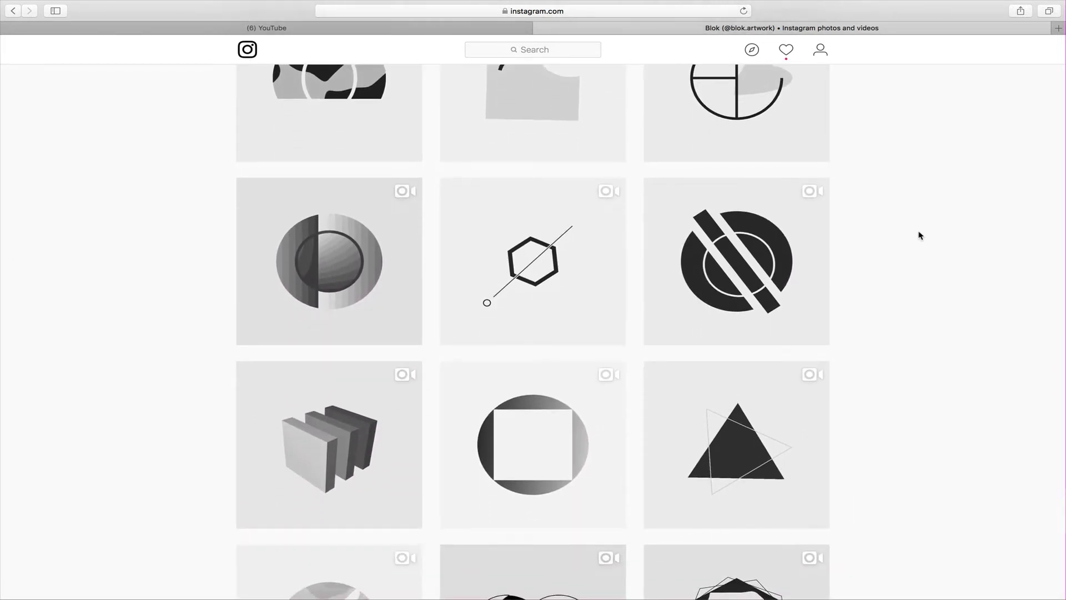
pyautogui.scroll(-2, 919, 235)
pyautogui.scroll(-8, 919, 236)
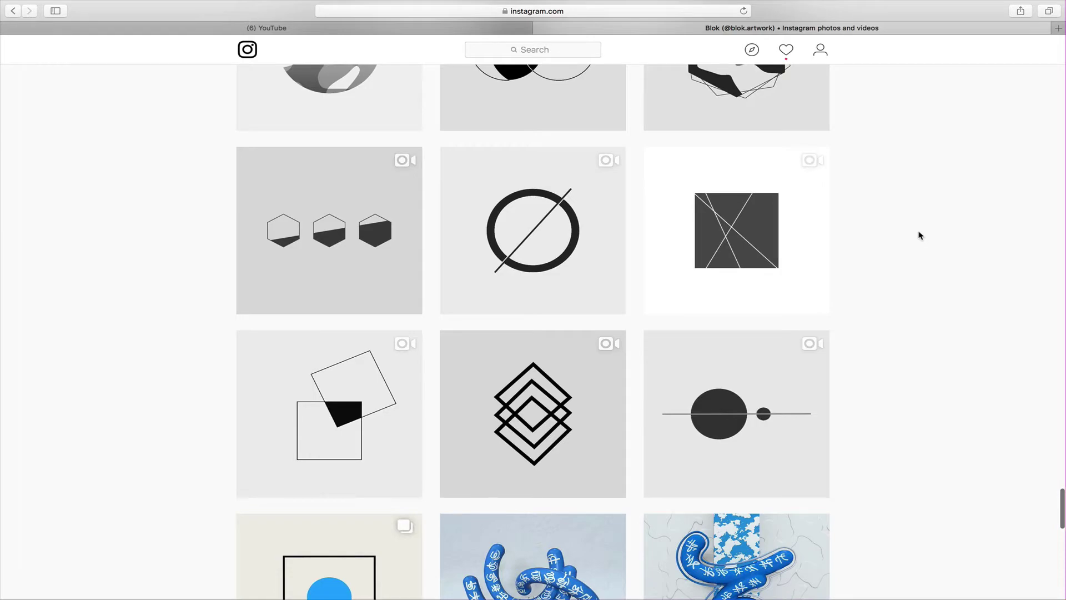
pyautogui.scroll(5, 919, 235)
pyautogui.scroll(20, 919, 235)
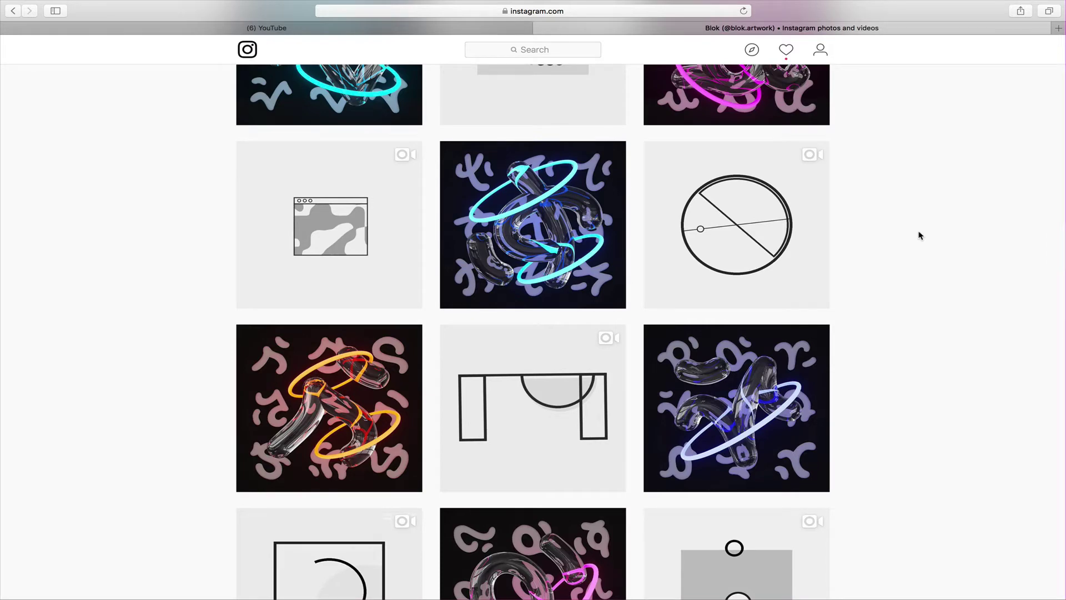
pyautogui.scroll(3, 919, 235)
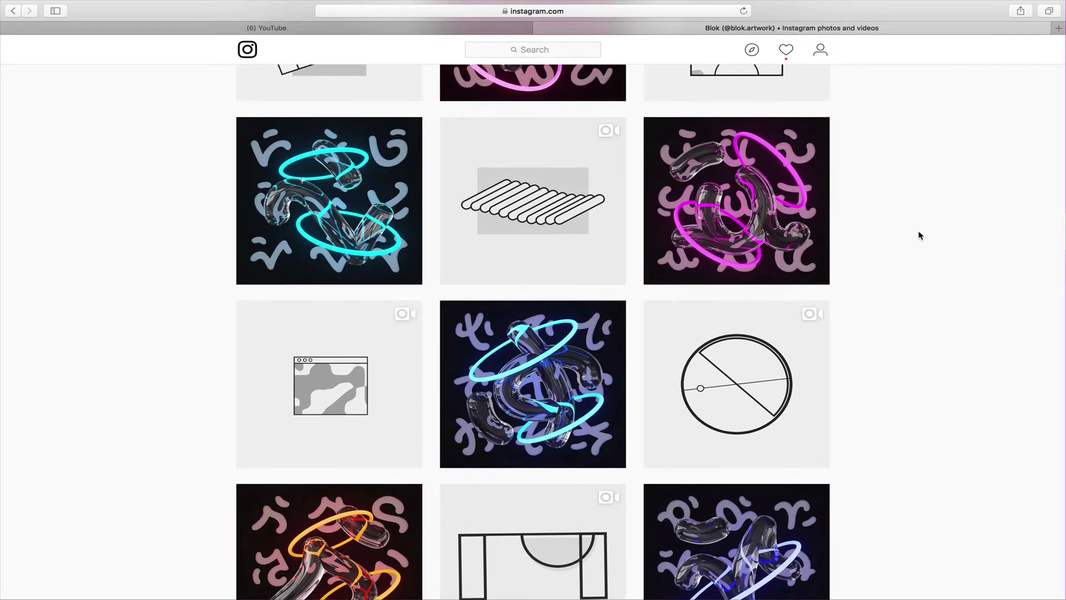
pyautogui.scroll(8, 919, 236)
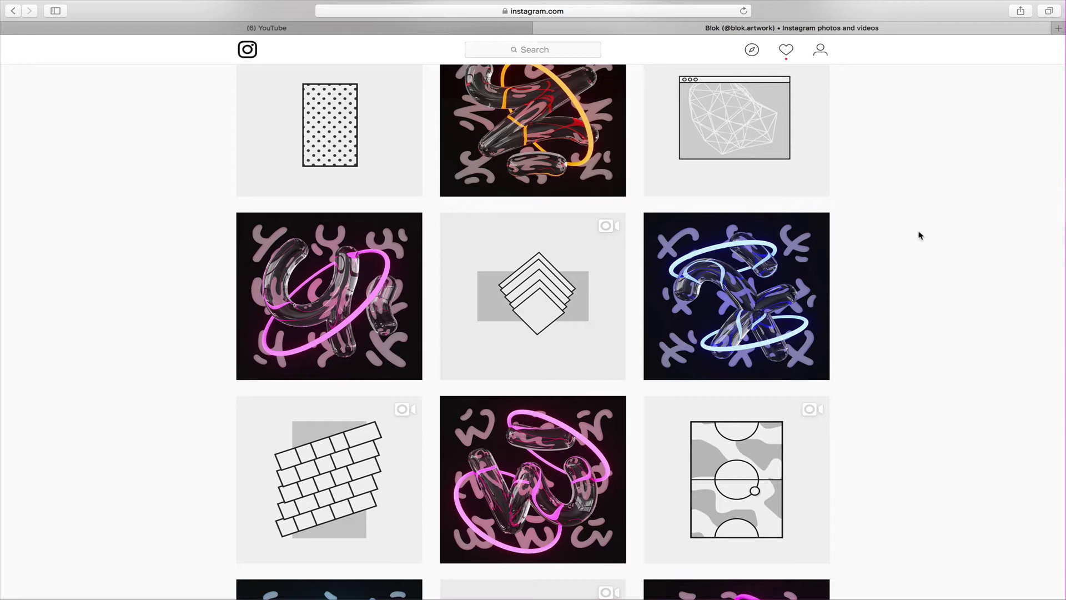
pyautogui.scroll(1, 920, 235)
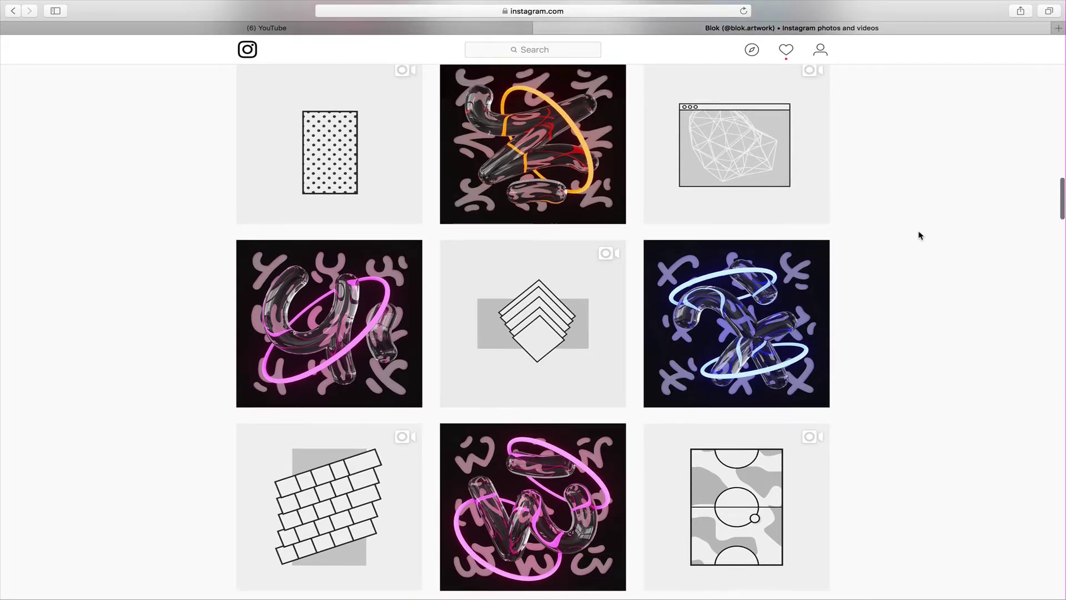
pyautogui.scroll(3, 920, 235)
pyautogui.scroll(1, 920, 235)
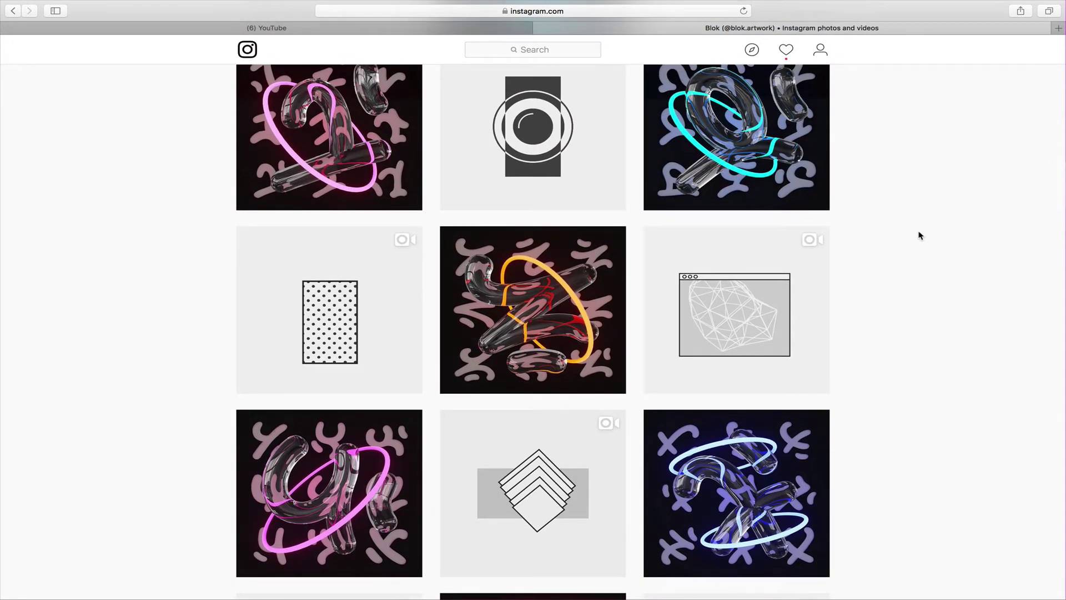
pyautogui.scroll(10, 920, 236)
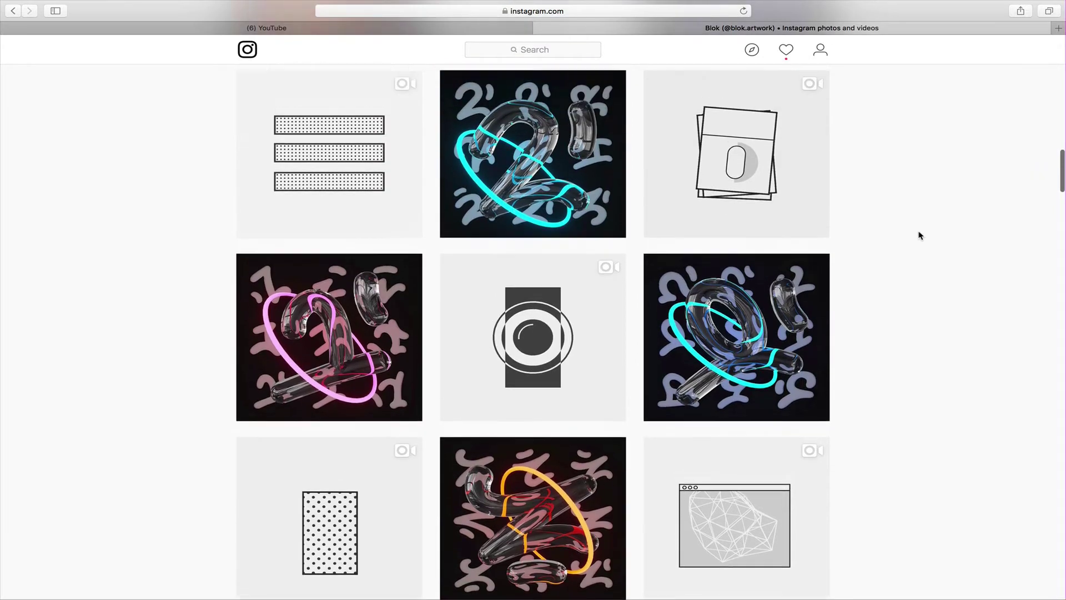
pyautogui.scroll(5, 920, 236)
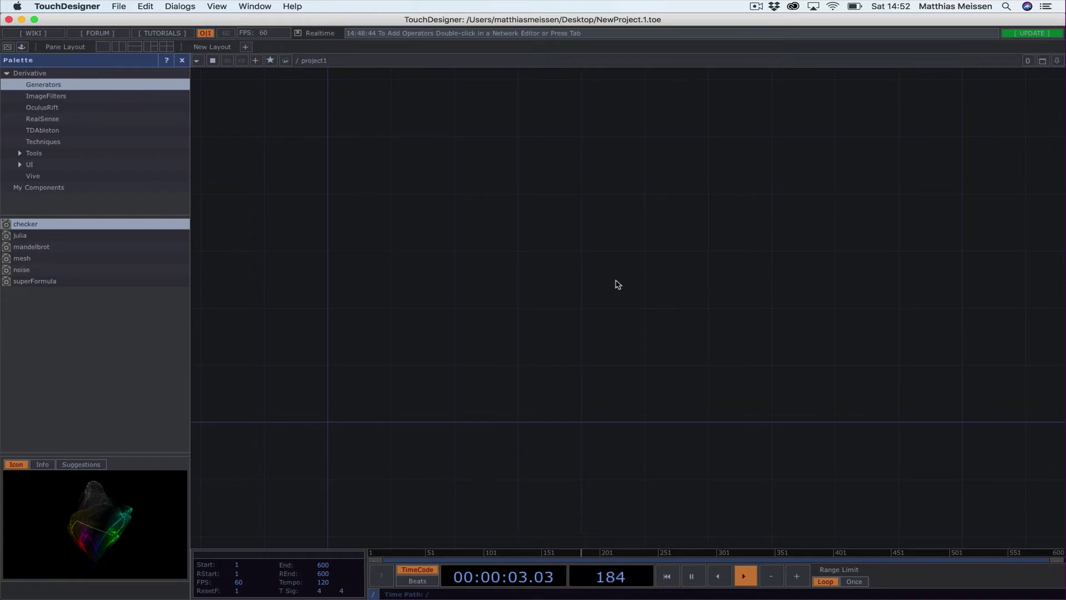
# - Place a Container COMP named container1 in the project1 network
pyautogui.click(182, 61)
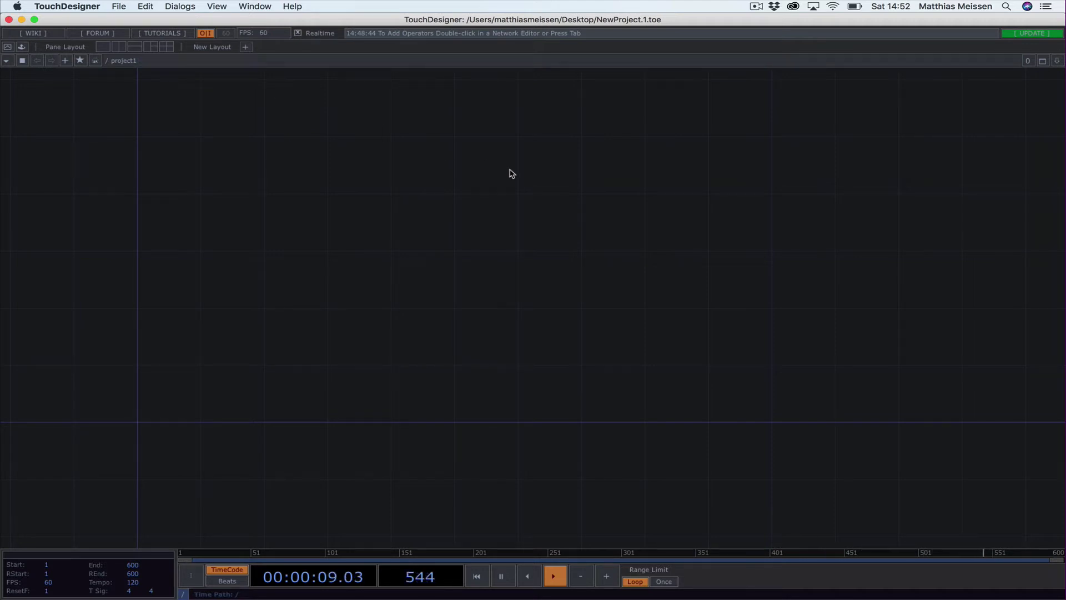
pyautogui.press('Tab')
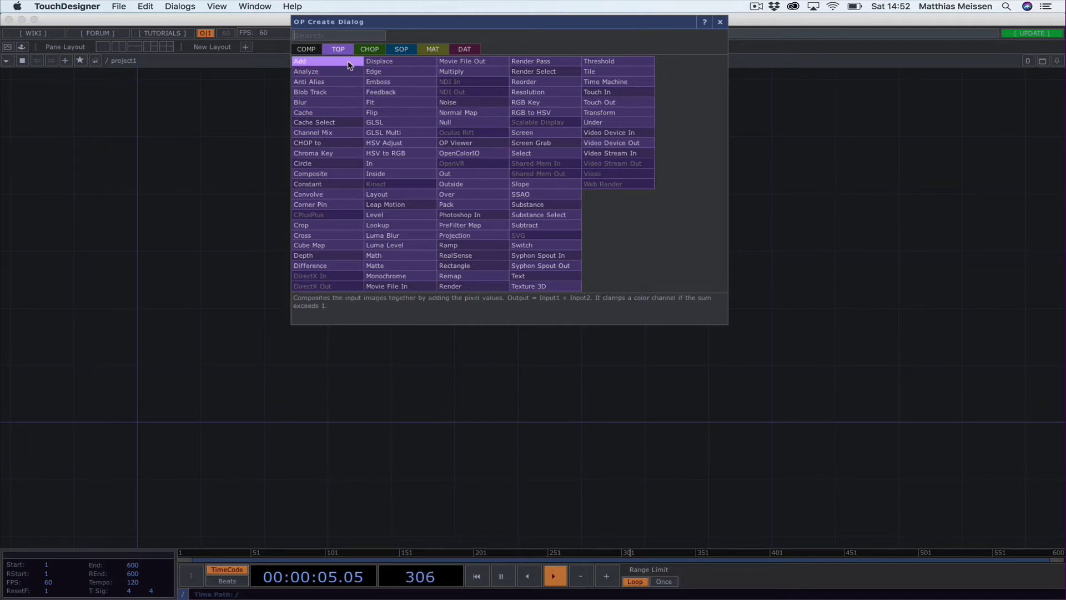
pyautogui.click(314, 50)
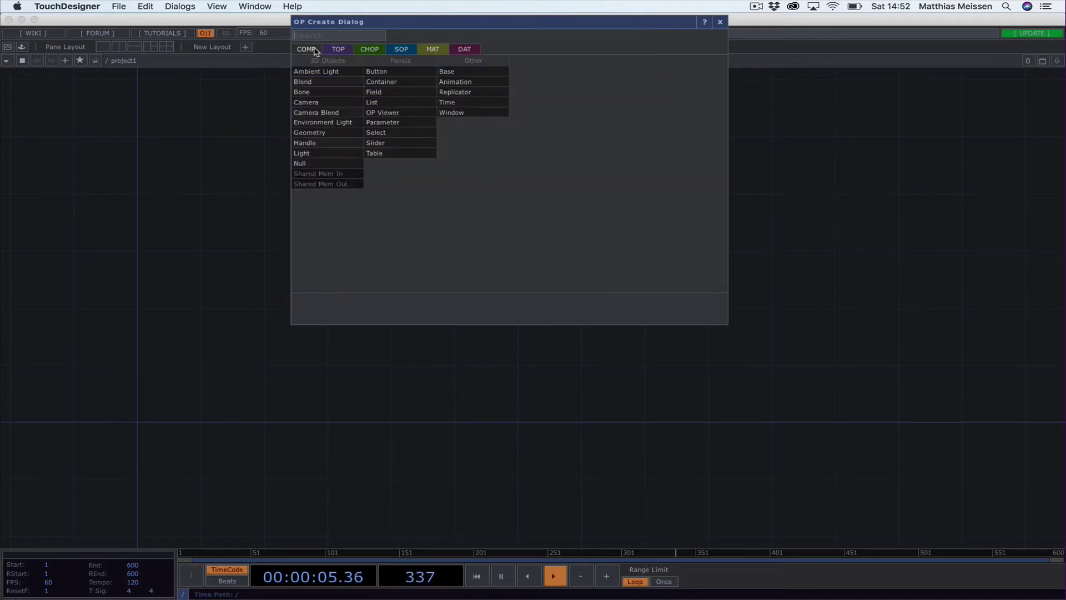
pyautogui.click(400, 82)
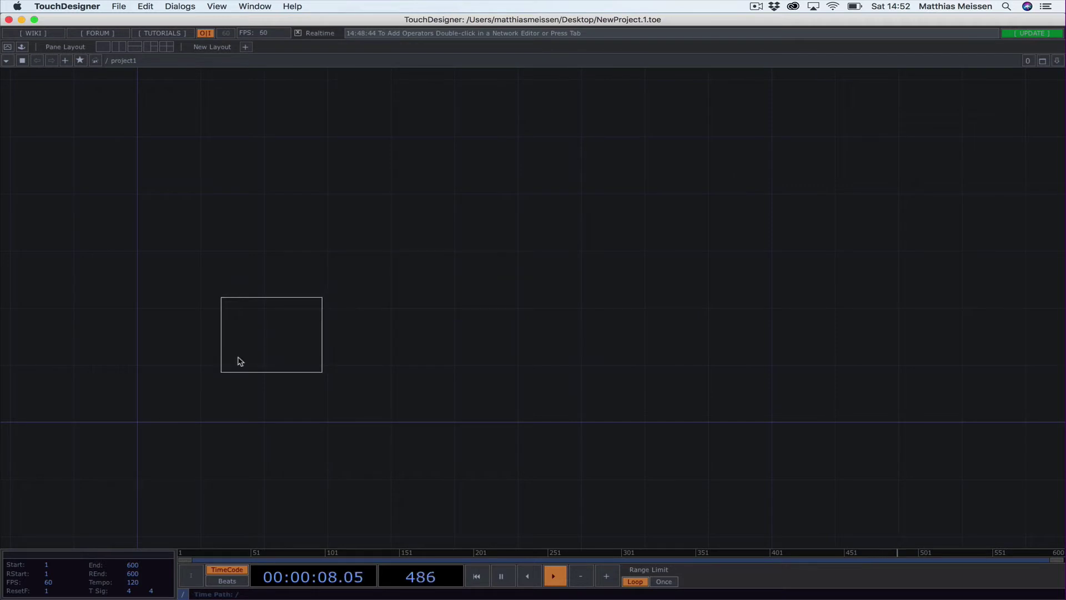
pyautogui.click(186, 395)
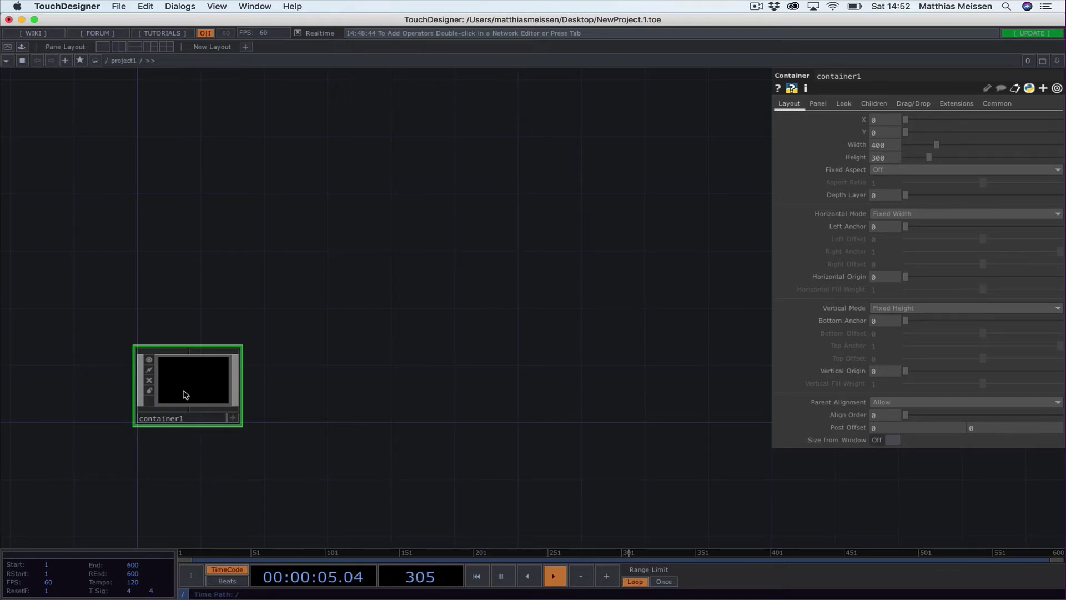
# - Dive into container1 and switch off Display > Show Network Editor Grid
pyautogui.press('i')
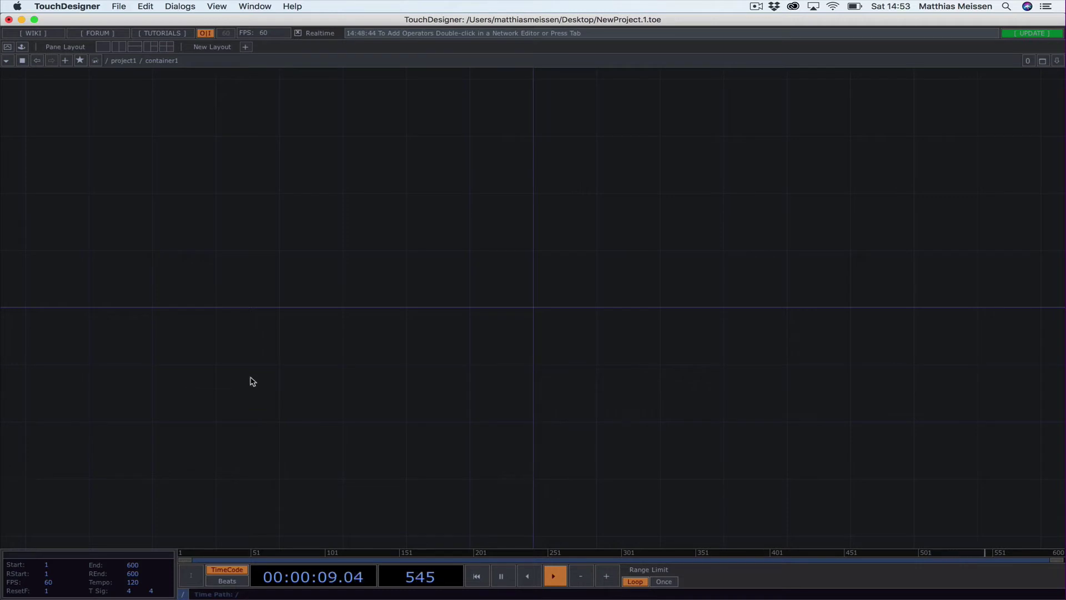
pyautogui.rightClick(757, 225)
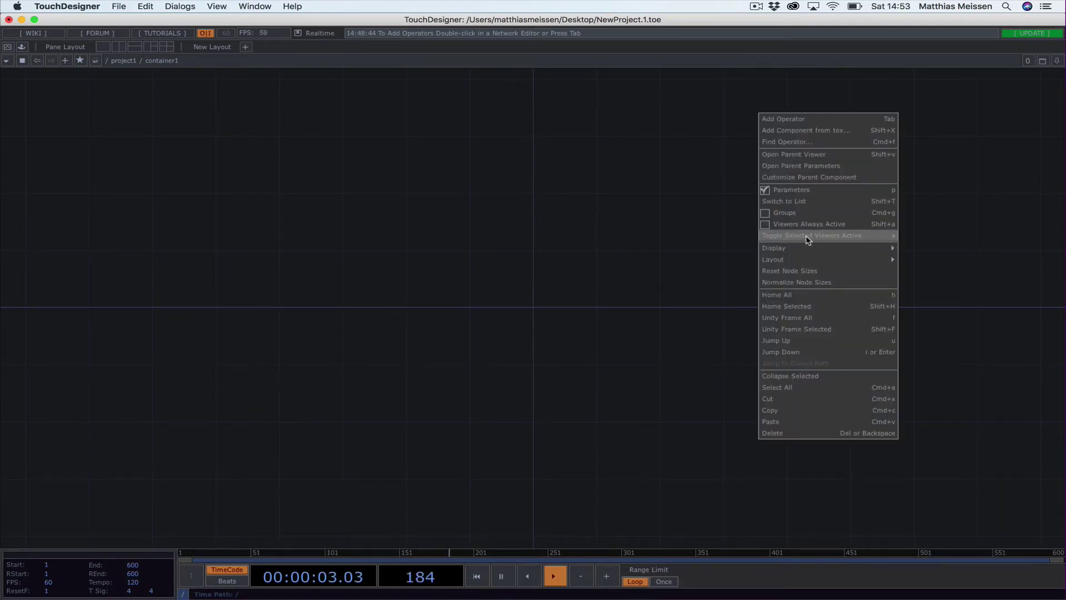
pyautogui.moveTo(809, 249)
pyautogui.click(944, 279)
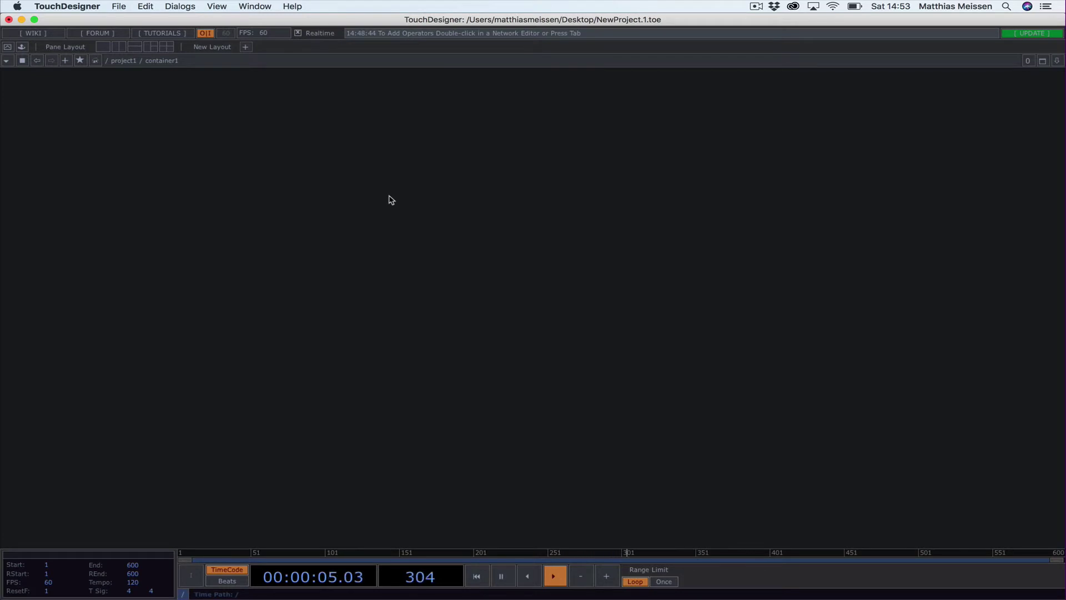
# - Place a white Constant TOP named constant1 inside container1
pyautogui.press('Tab')
pyautogui.click(231, 78)
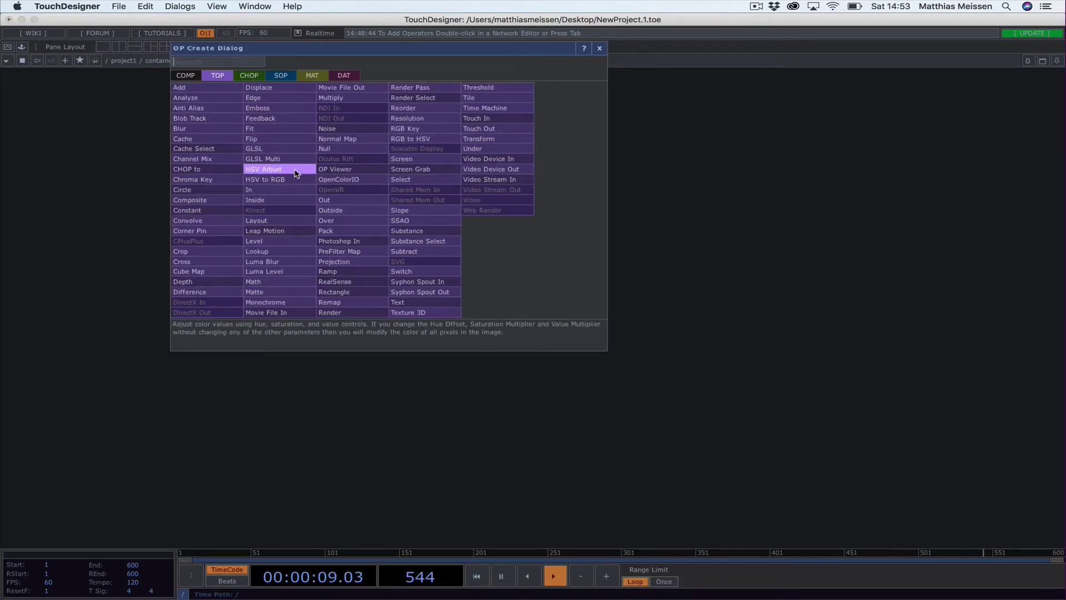
pyautogui.click(221, 210)
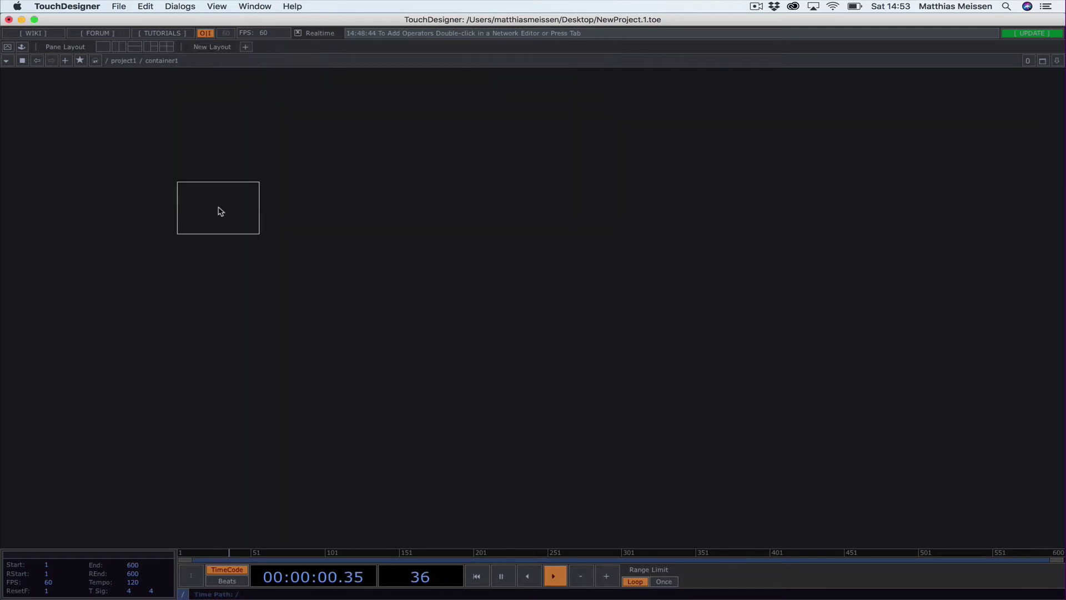
pyautogui.click(198, 337)
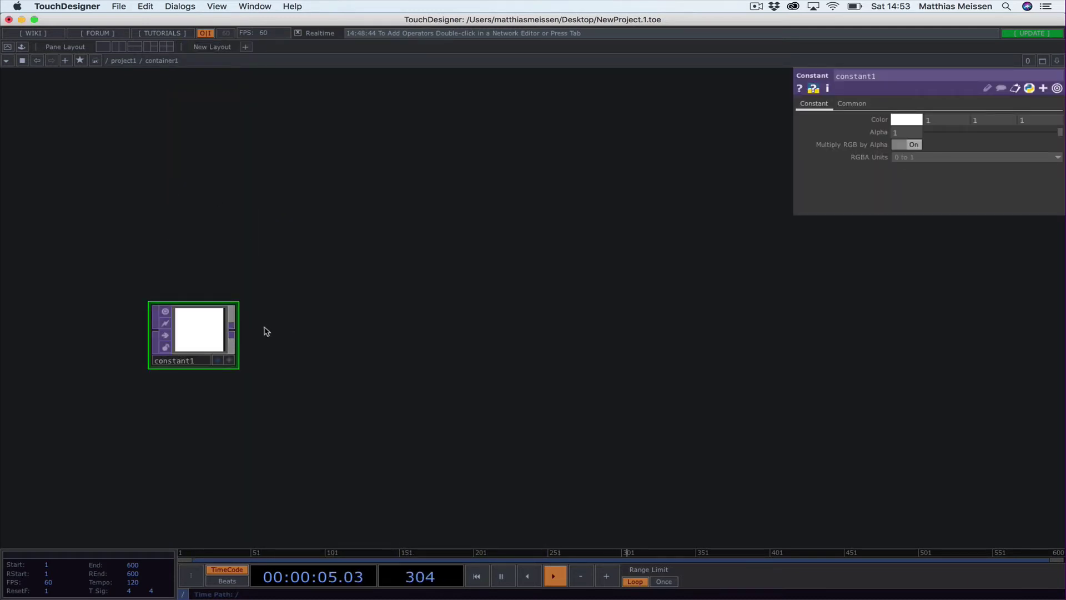
# - Wire constant1 into a new Out TOP, out1, level with it, then go up to project1
pyautogui.rightClick(232, 333)
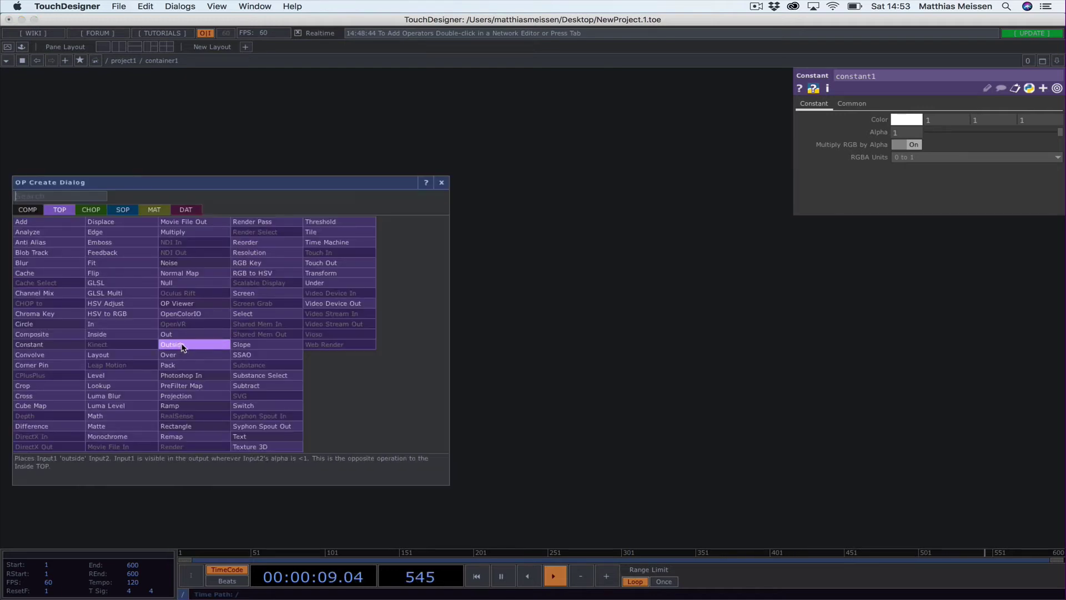
pyautogui.click(200, 333)
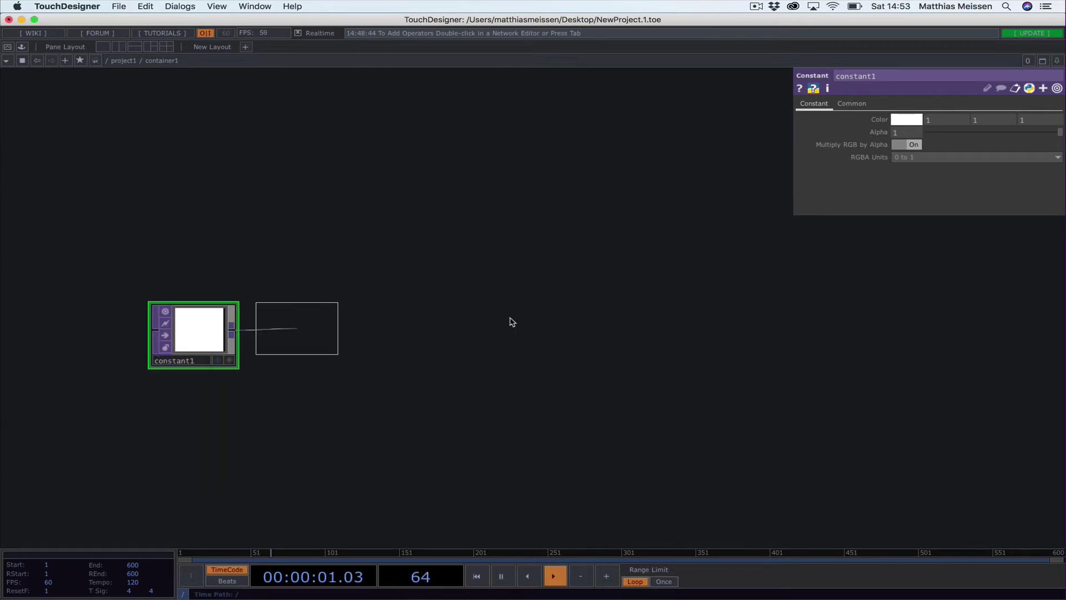
pyautogui.click(672, 333)
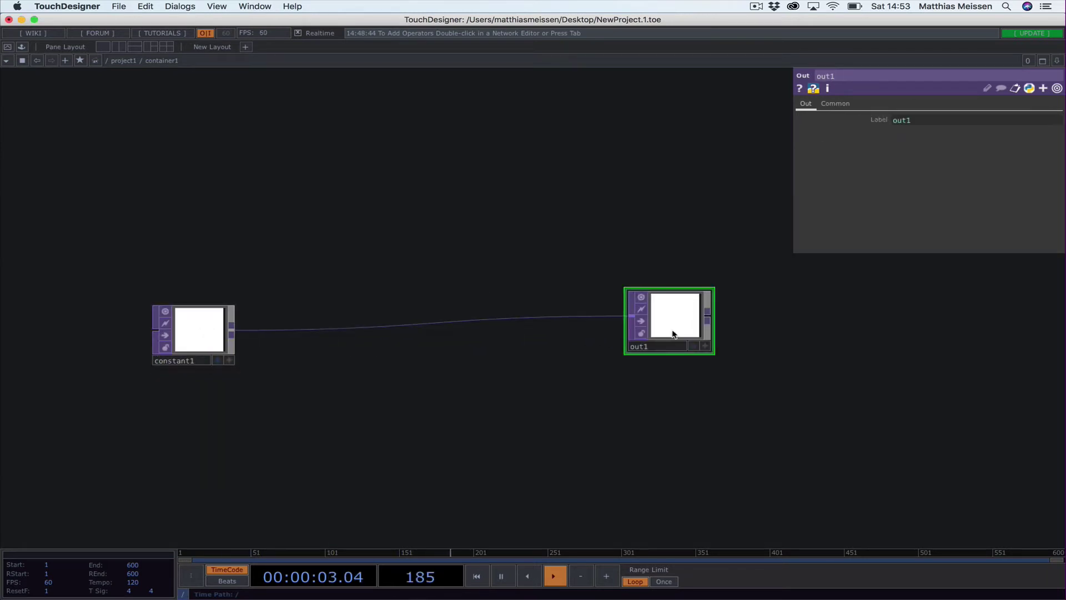
pyautogui.moveTo(672, 334); pyautogui.dragTo(676, 343)
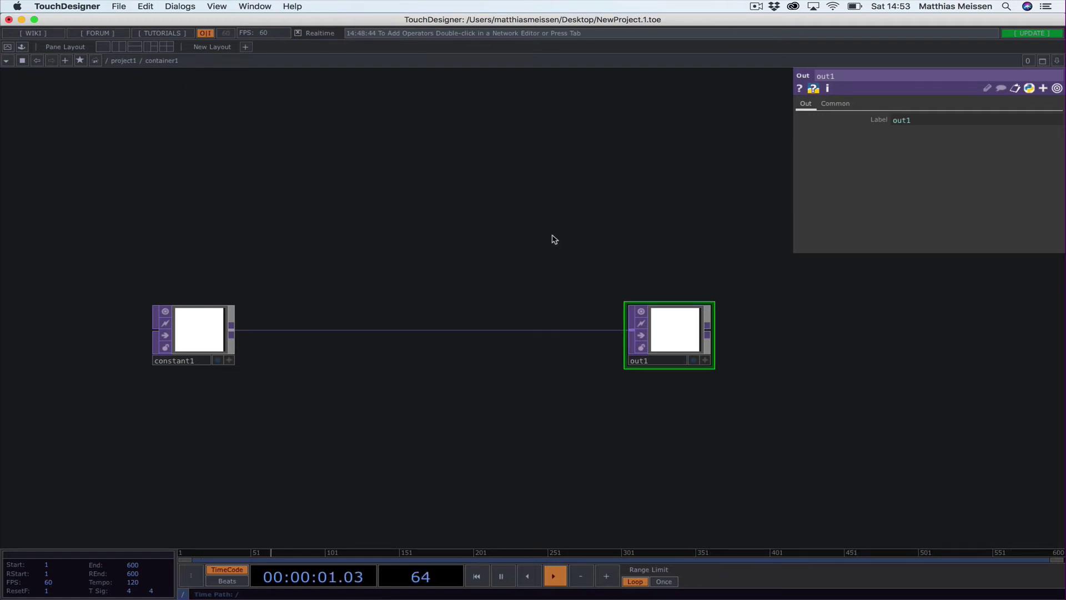
pyautogui.press('u')
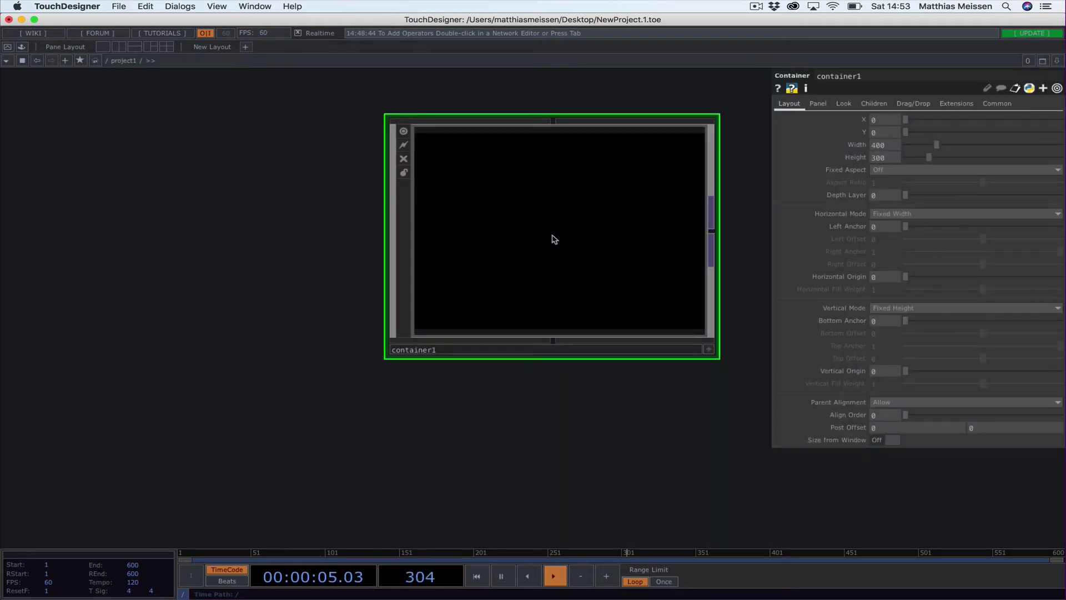
# - Pan the project1 network and scroll-zoom back into container1
pyautogui.moveTo(751, 188); pyautogui.dragTo(674, 233)
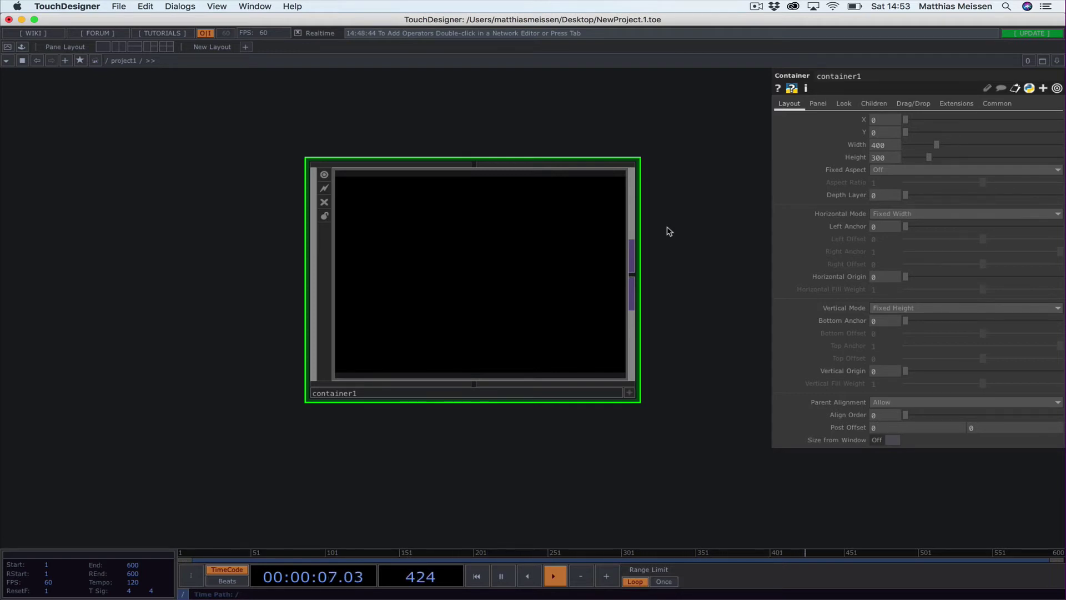
pyautogui.scroll(5, 602, 275)
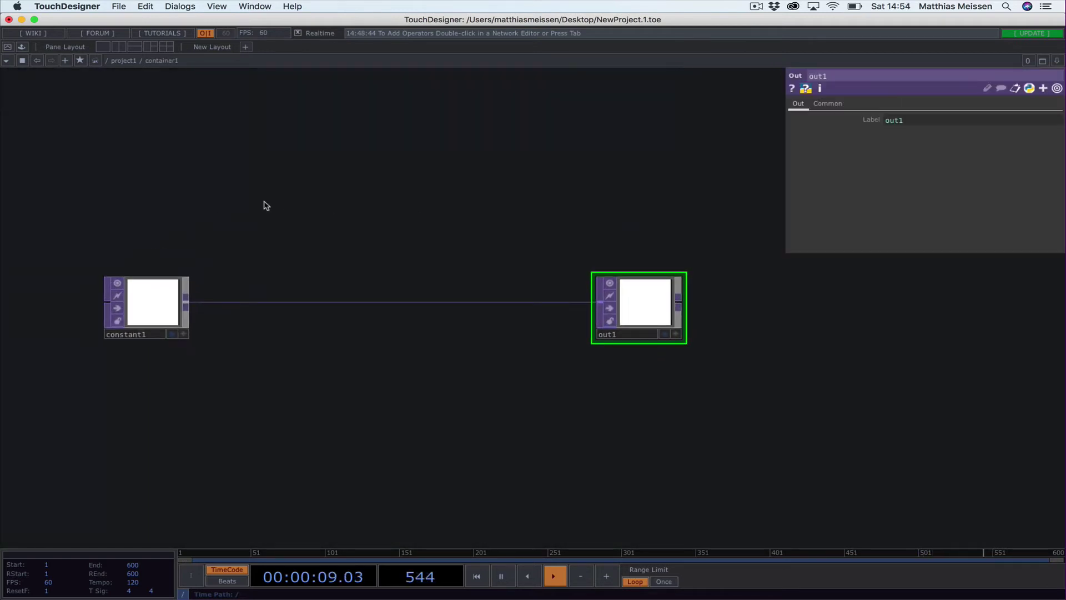
# - Set constant1's Common-page Resolution to me.parent().par.w and me.parent().par.h
pyautogui.click(140, 308)
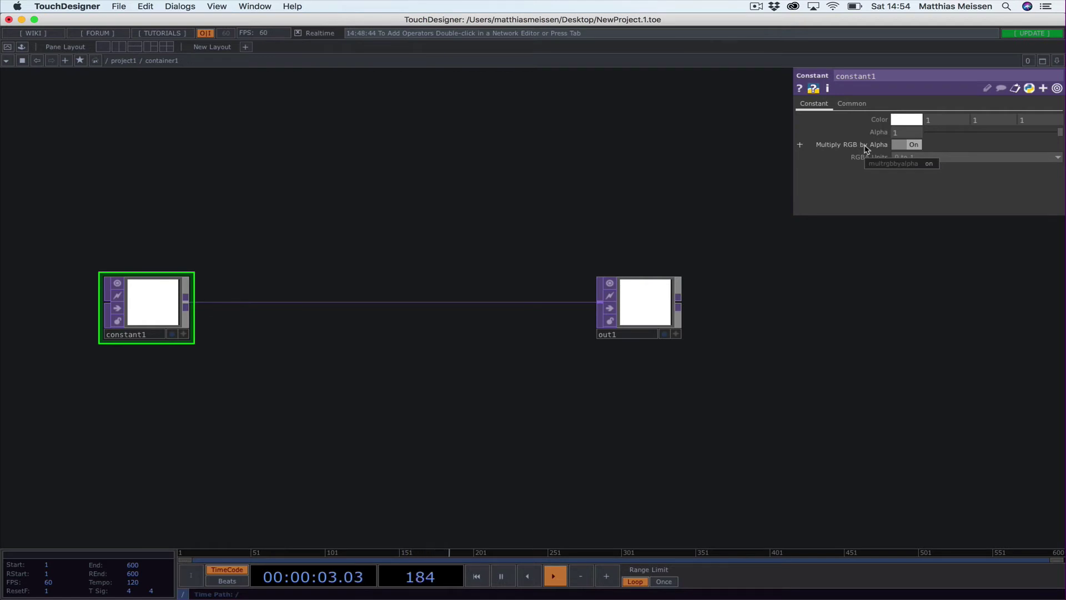
pyautogui.click(860, 106)
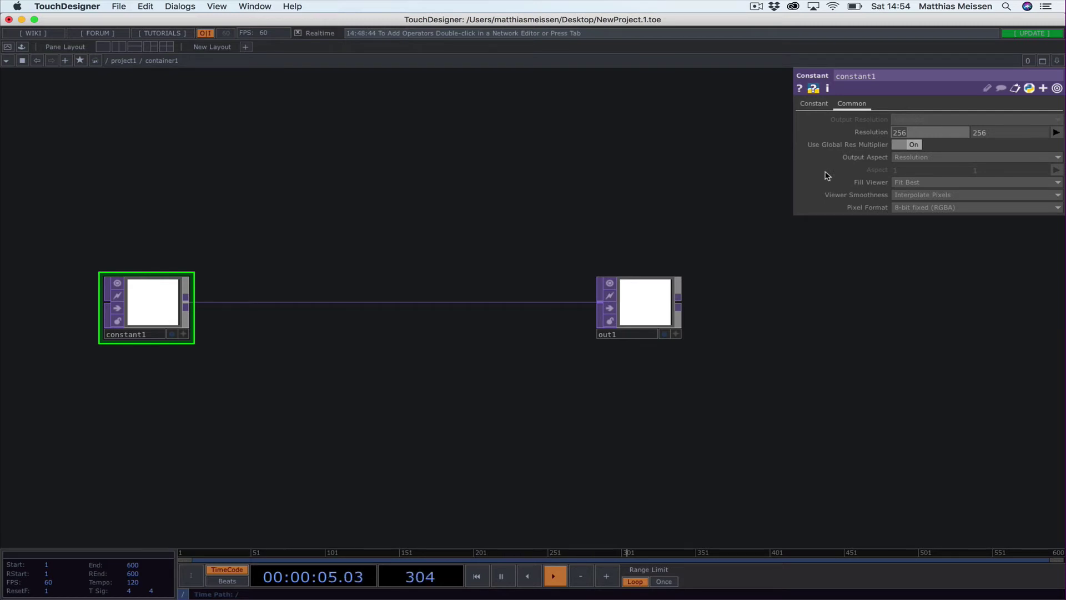
pyautogui.write('me.parent().par.w')
pyautogui.press('Return')
pyautogui.write('me.parent().par.h')
pyautogui.press('Return')
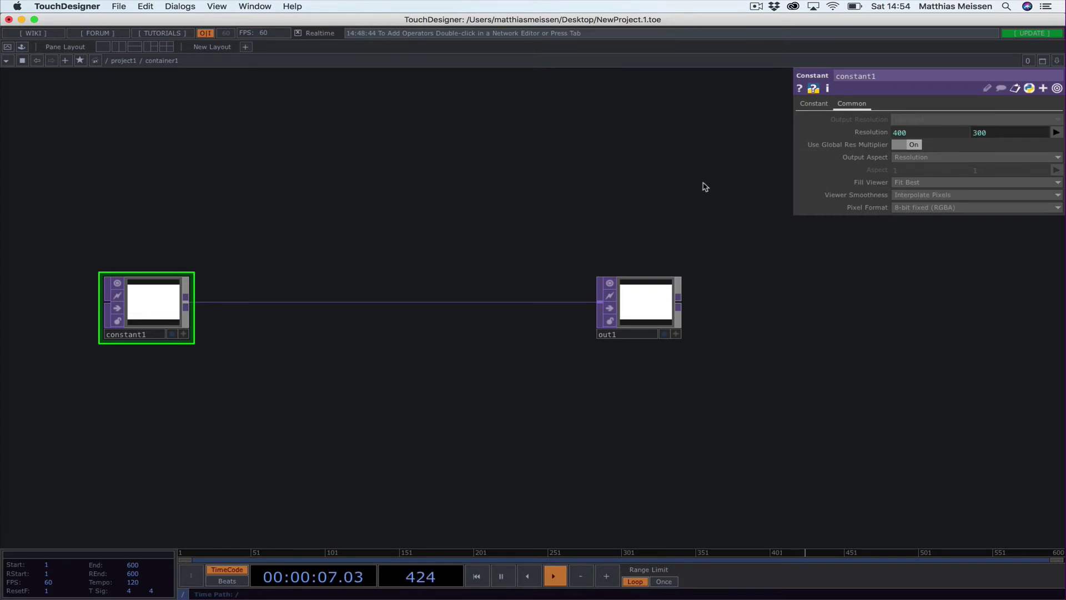
# - Zoom out to project1 and set container1's Layout Width and Height to 800
pyautogui.scroll(-5, 626, 183)
pyautogui.press('p')
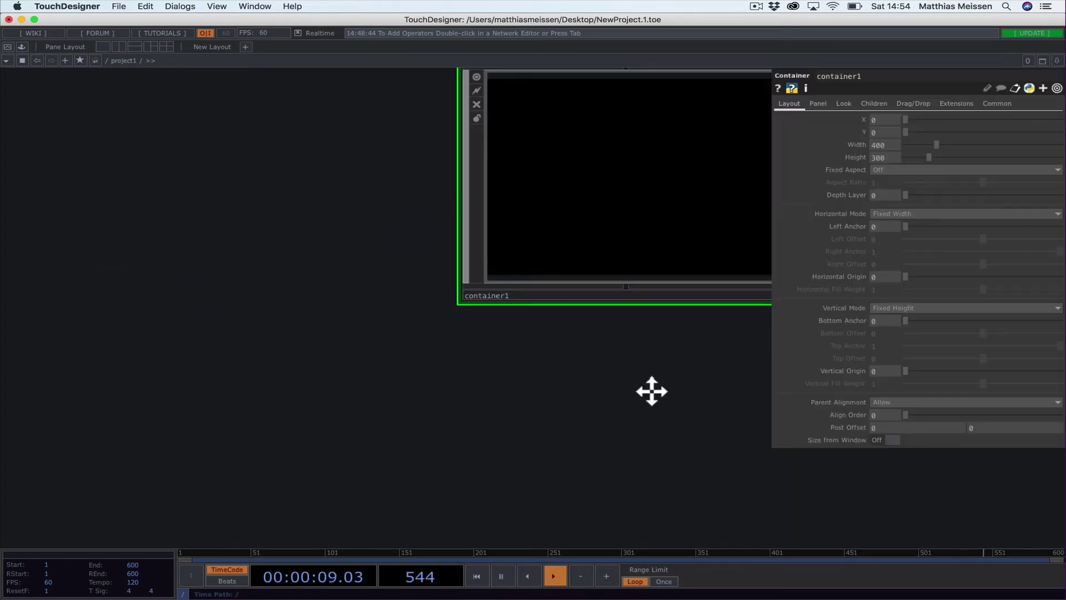
pyautogui.moveTo(613, 405); pyautogui.dragTo(528, 447)
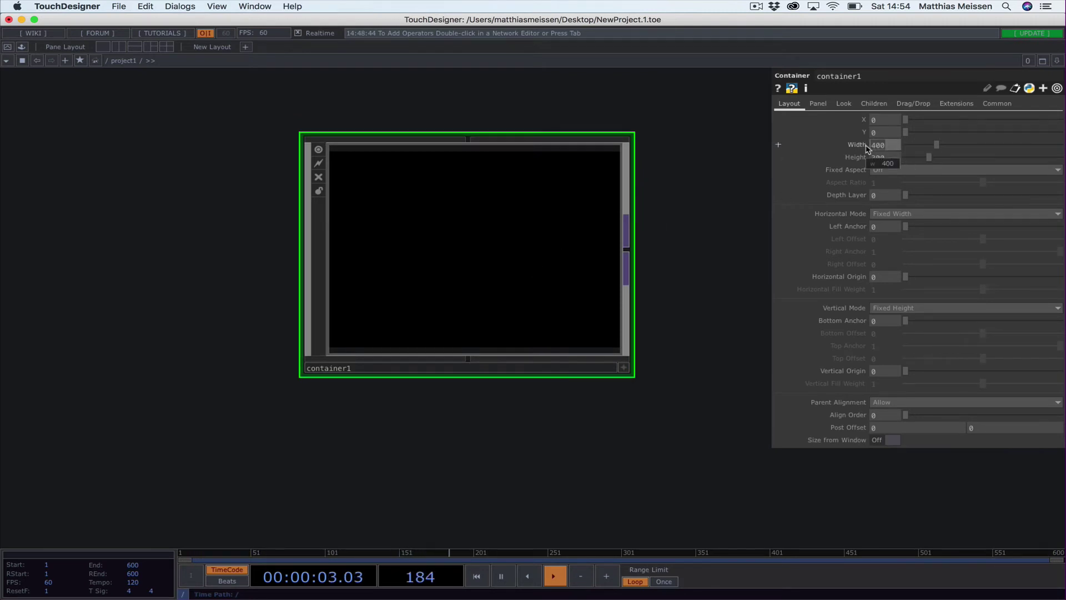
pyautogui.click(869, 146)
pyautogui.write('800')
pyautogui.press('Return')
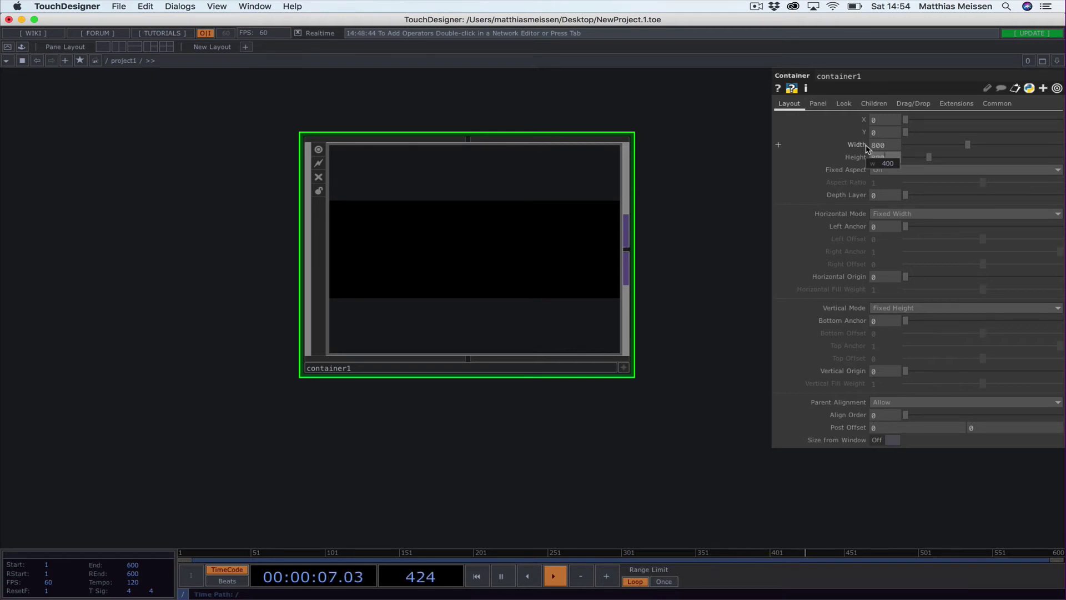
pyautogui.write('800')
pyautogui.press('Return')
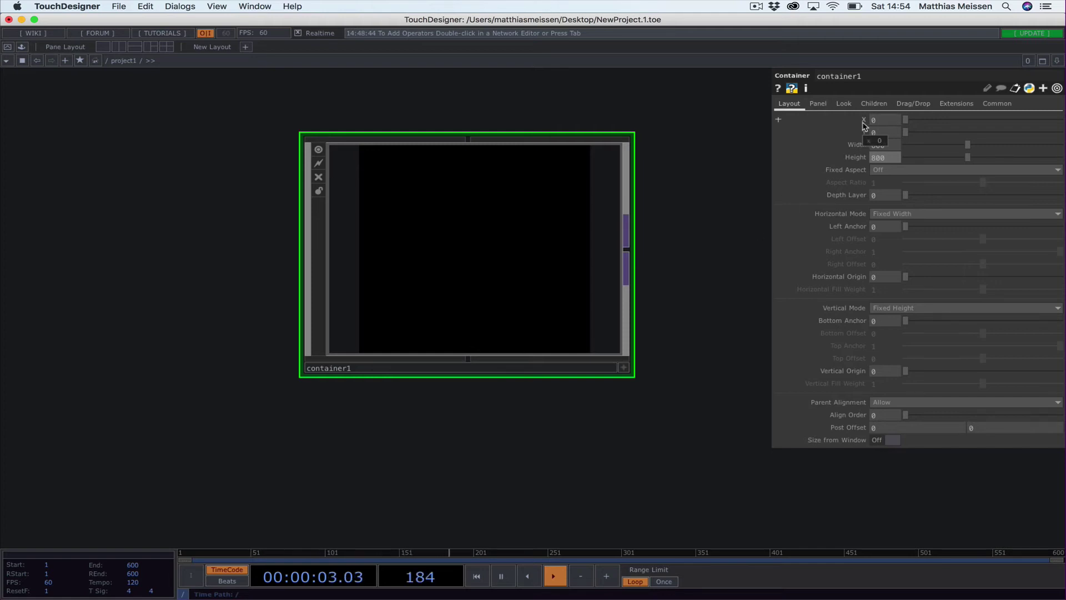
pyautogui.click(845, 105)
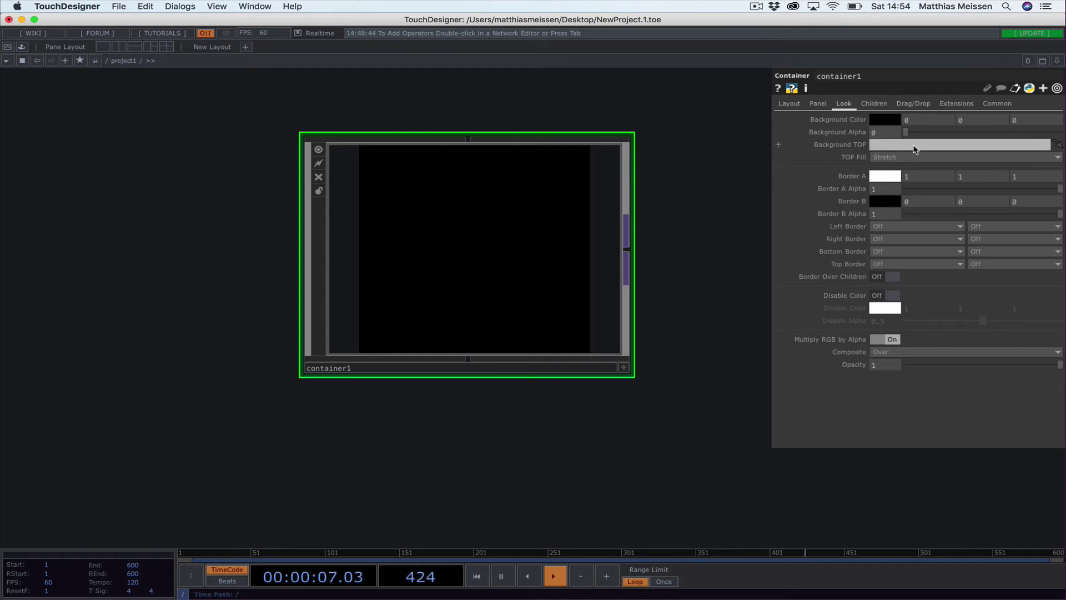
# - Set container1's Background TOP to ./out1 so it shows constant1's white output
pyautogui.click(914, 149)
pyautogui.write('.')
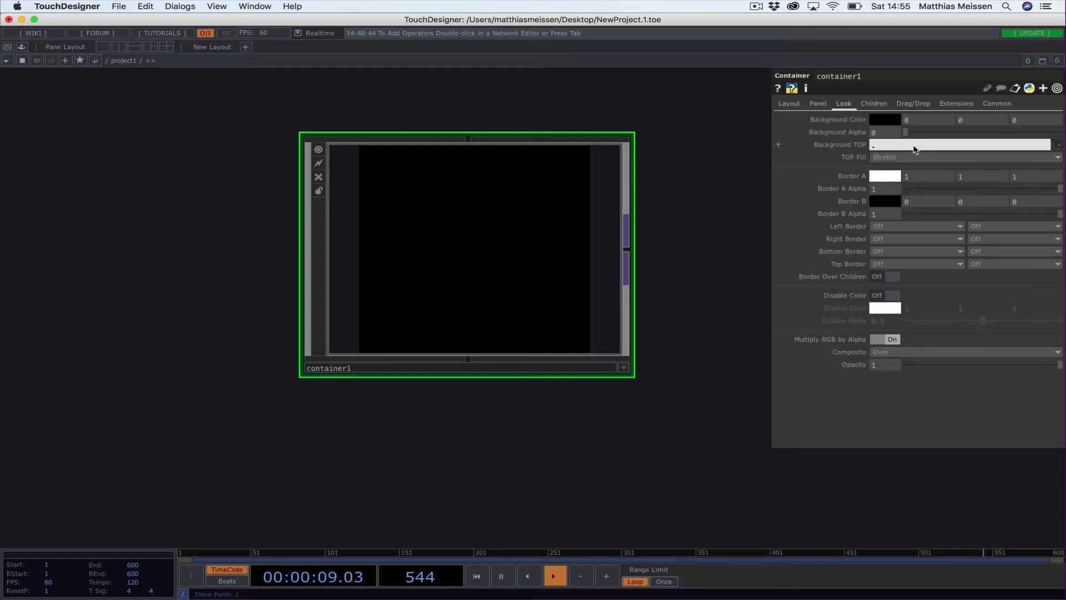
pyautogui.write('/out1')
pyautogui.press('Return')
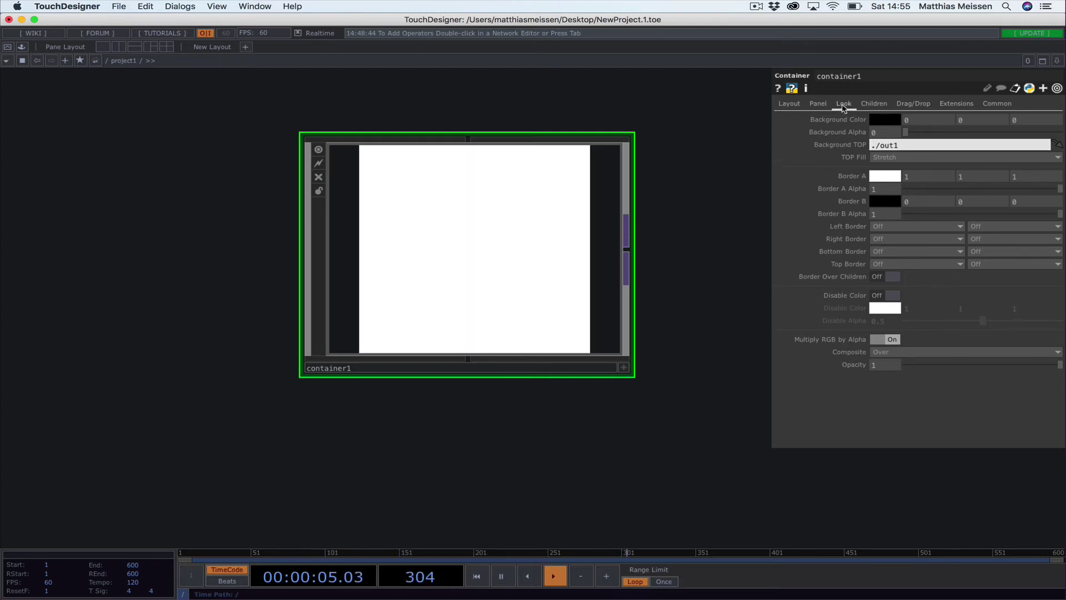
pyautogui.click(799, 104)
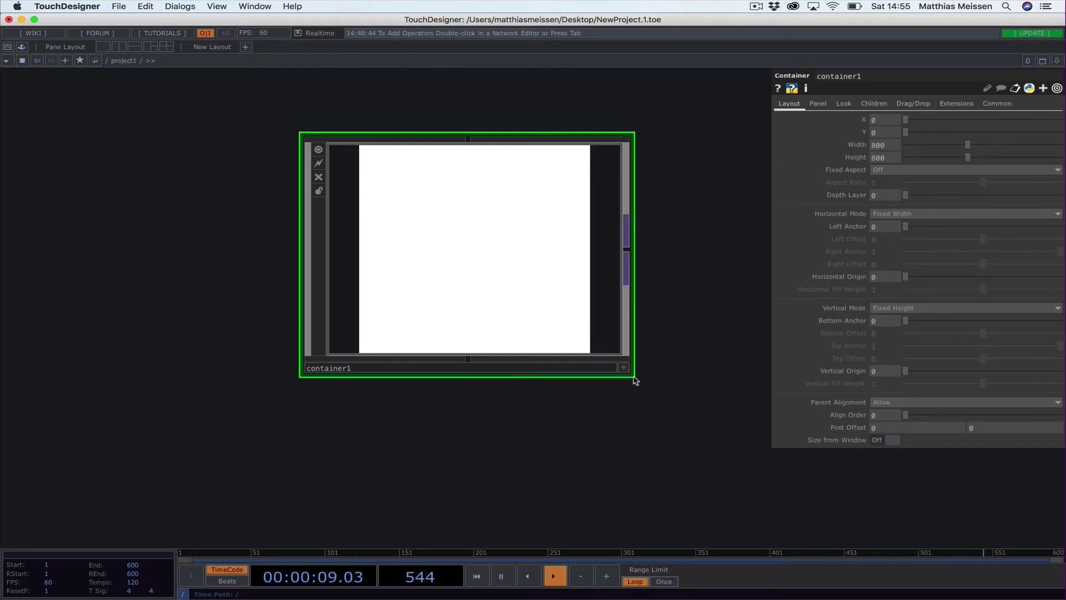
# - Enlarge container1's node preview and zoom inside to constant1 and out1
pyautogui.moveTo(636, 382); pyautogui.dragTo(638, 381)
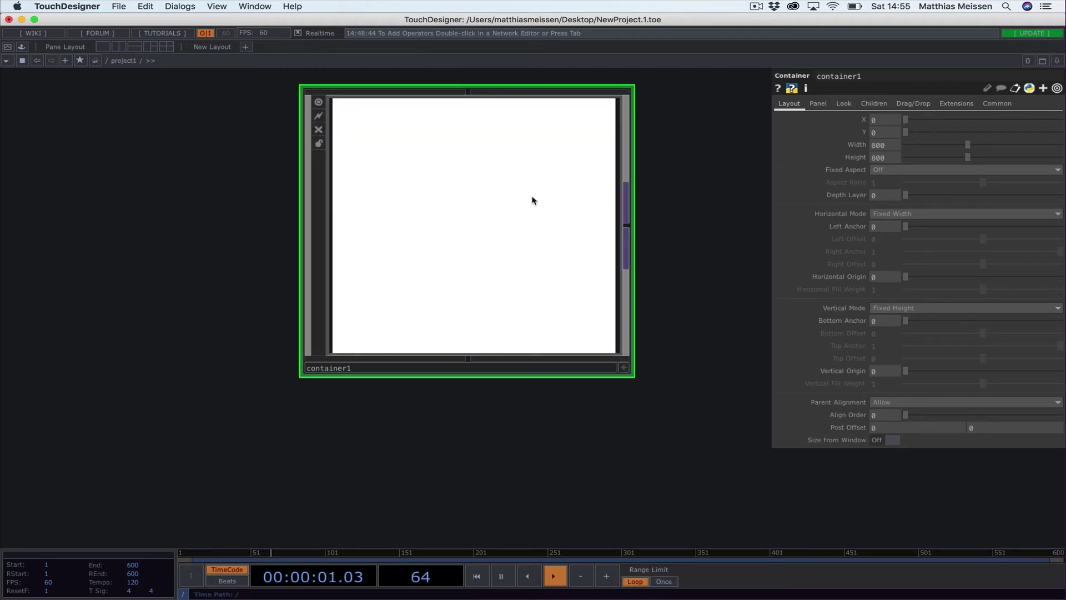
pyautogui.scroll(8, 579, 288)
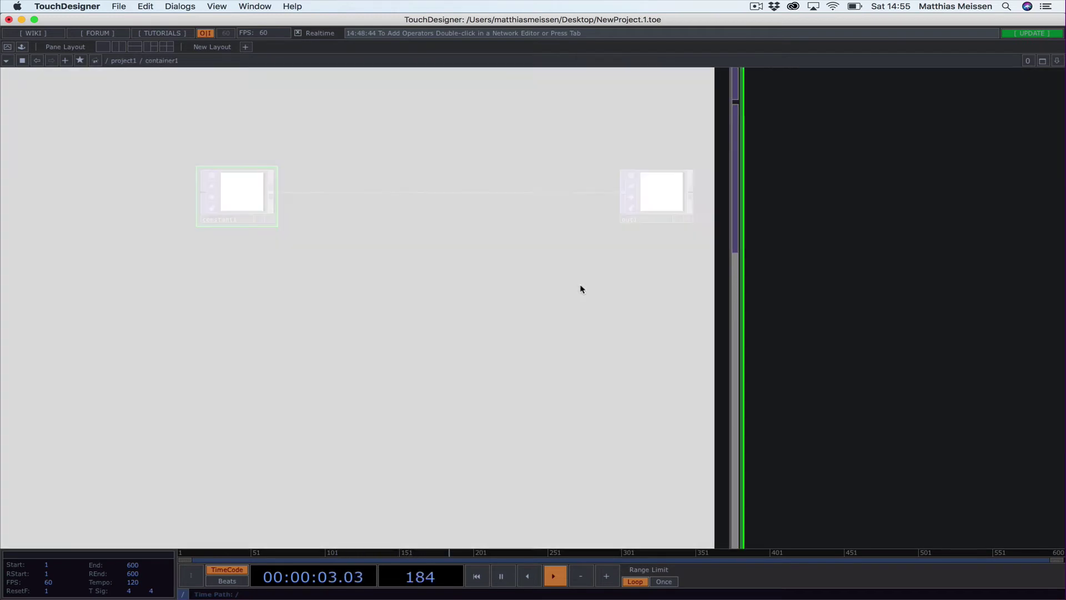
pyautogui.scroll(1, 582, 288)
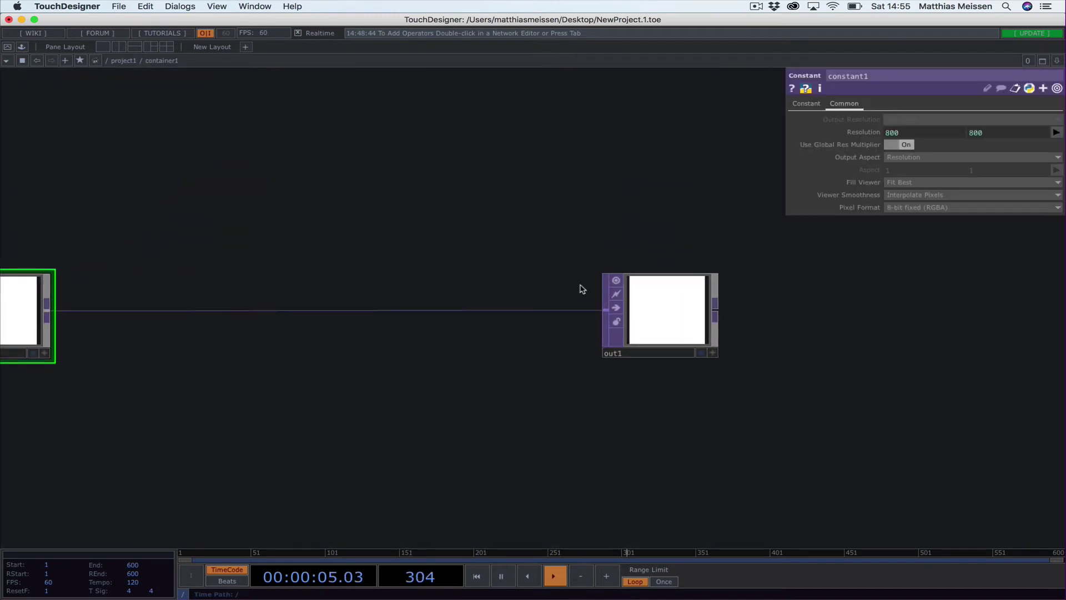
pyautogui.scroll(-3, 581, 288)
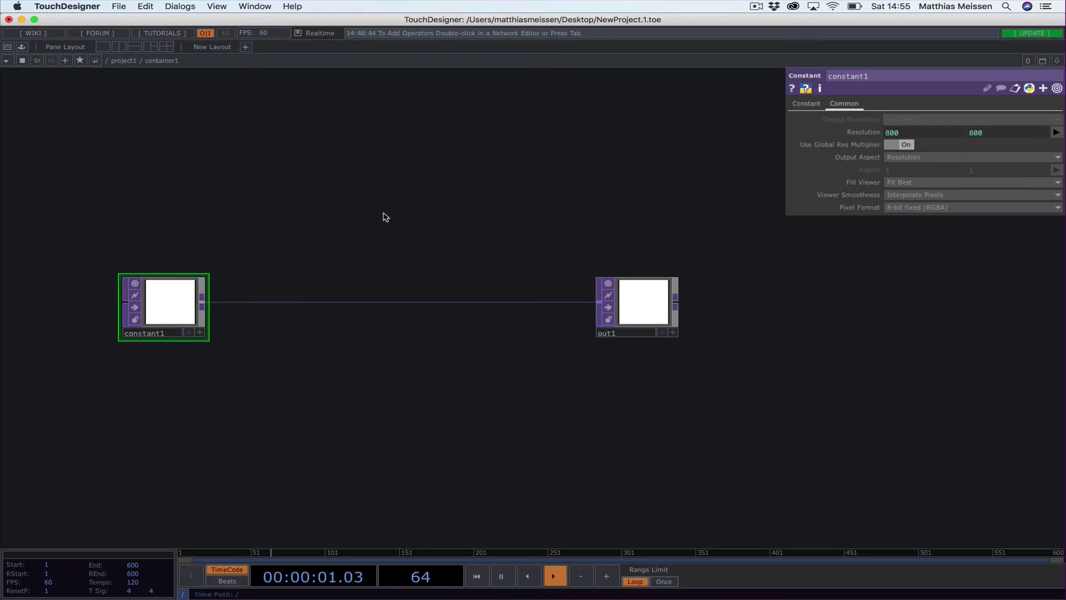
pyautogui.moveTo(384, 217); pyautogui.dragTo(418, 245, button='middle')
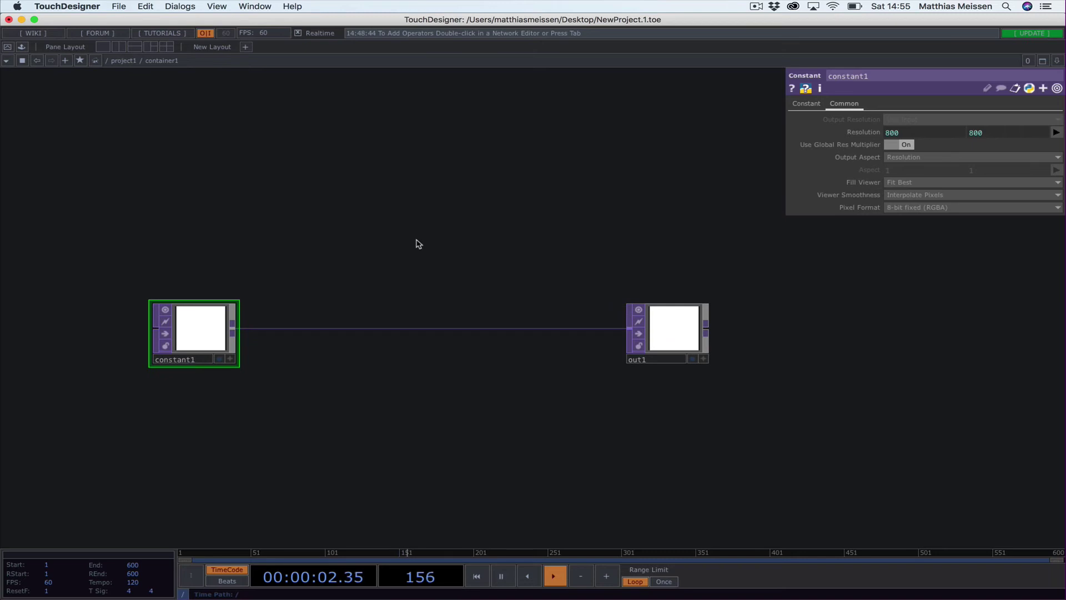
# - Open a separate viewer window for container1, then return to the network editor
pyautogui.click(24, 61)
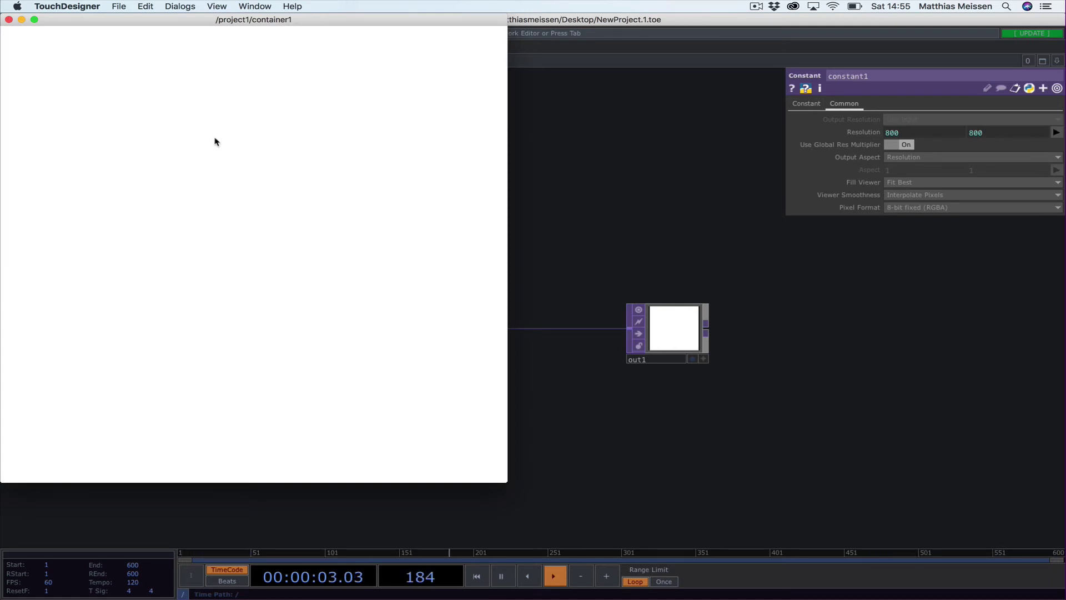
pyautogui.moveTo(592, 209); pyautogui.dragTo(702, 243)
pyautogui.scroll(-2, 702, 243)
pyautogui.scroll(1, 702, 243)
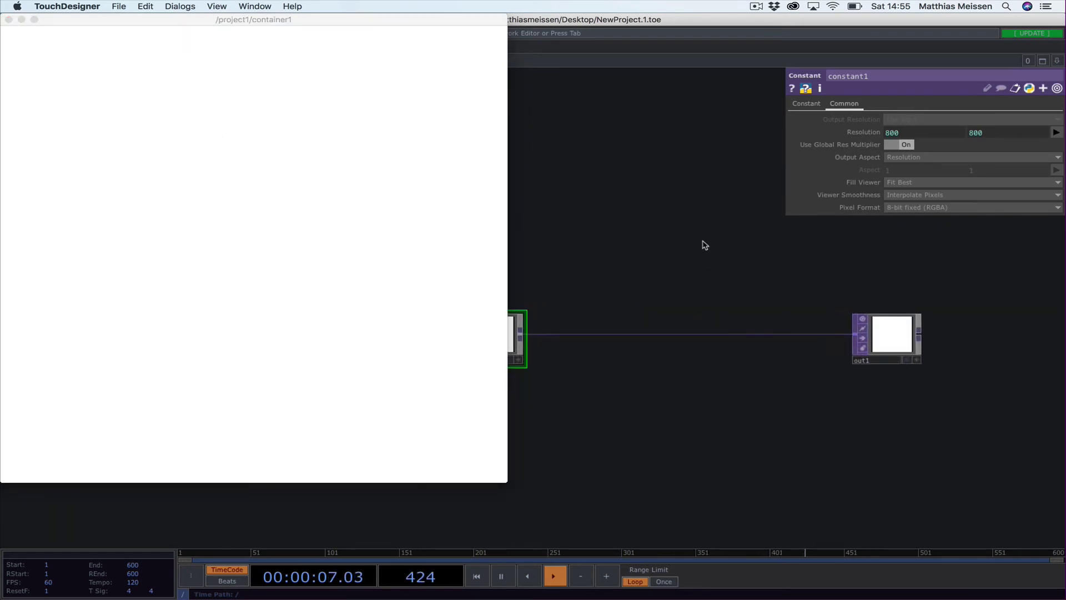
pyautogui.click(446, 270)
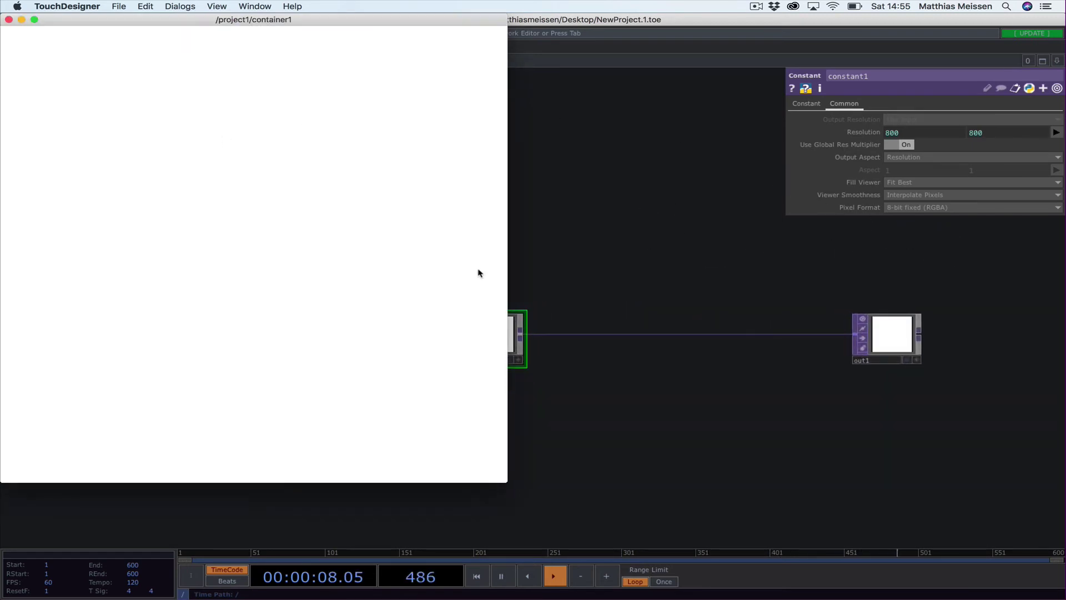
pyautogui.click(594, 275)
pyautogui.moveTo(623, 276); pyautogui.dragTo(246, 271)
pyautogui.scroll(1, 456, 283)
pyautogui.scroll(1, 448, 276)
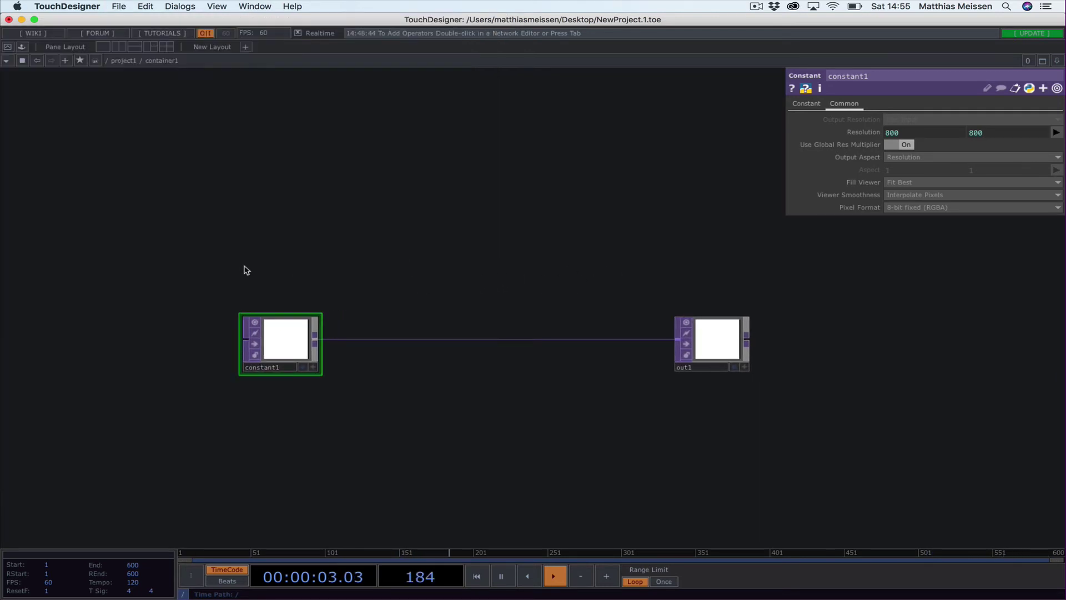
# - Add a Rectangle TOP, rectangle1, placed above constant1
pyautogui.press('Tab')
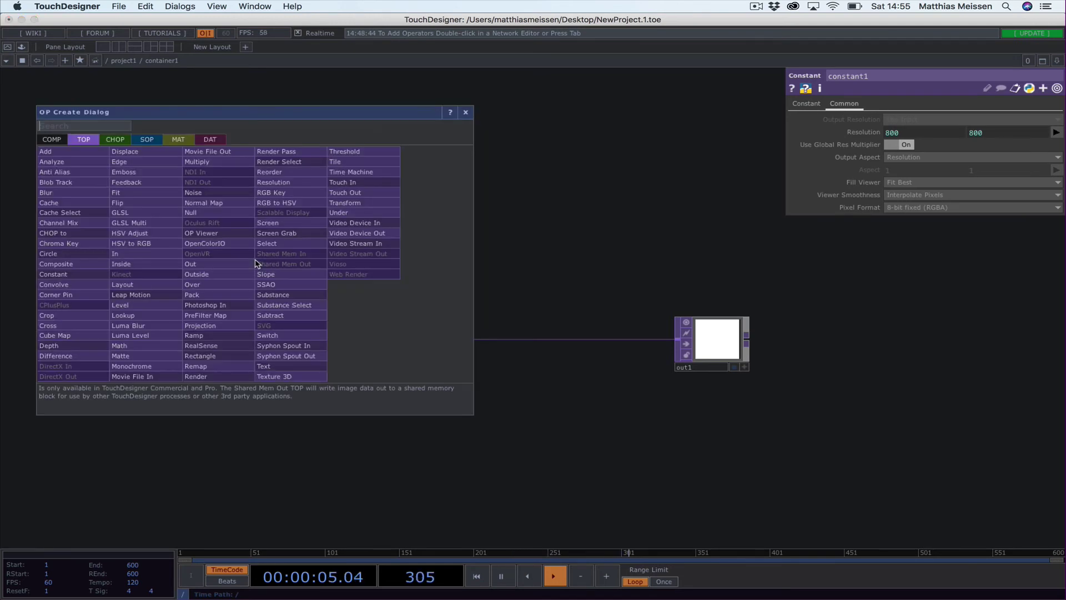
pyautogui.write('rec')
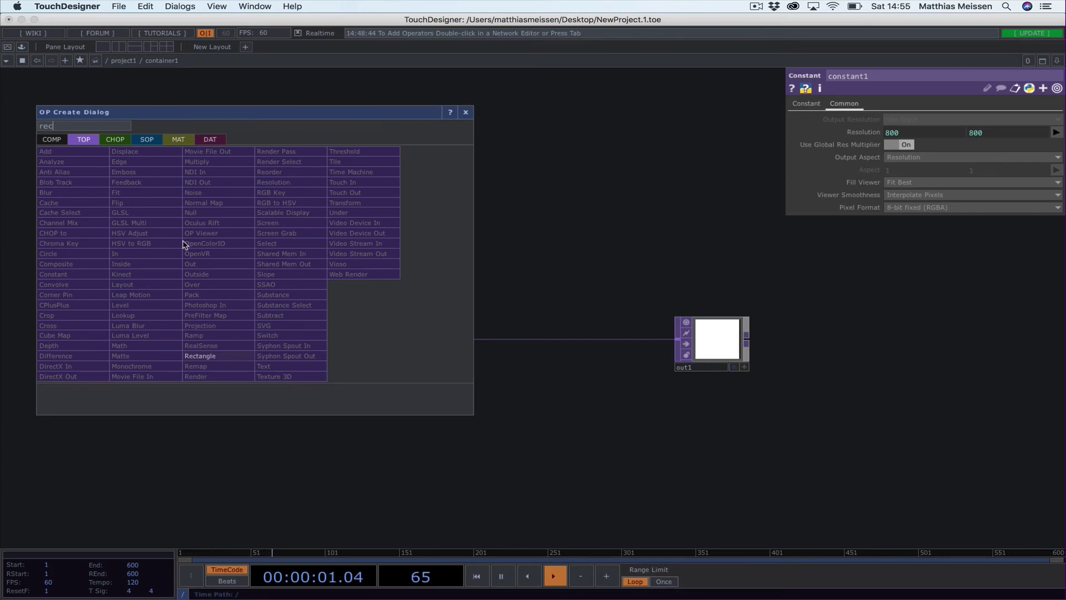
pyautogui.click(206, 356)
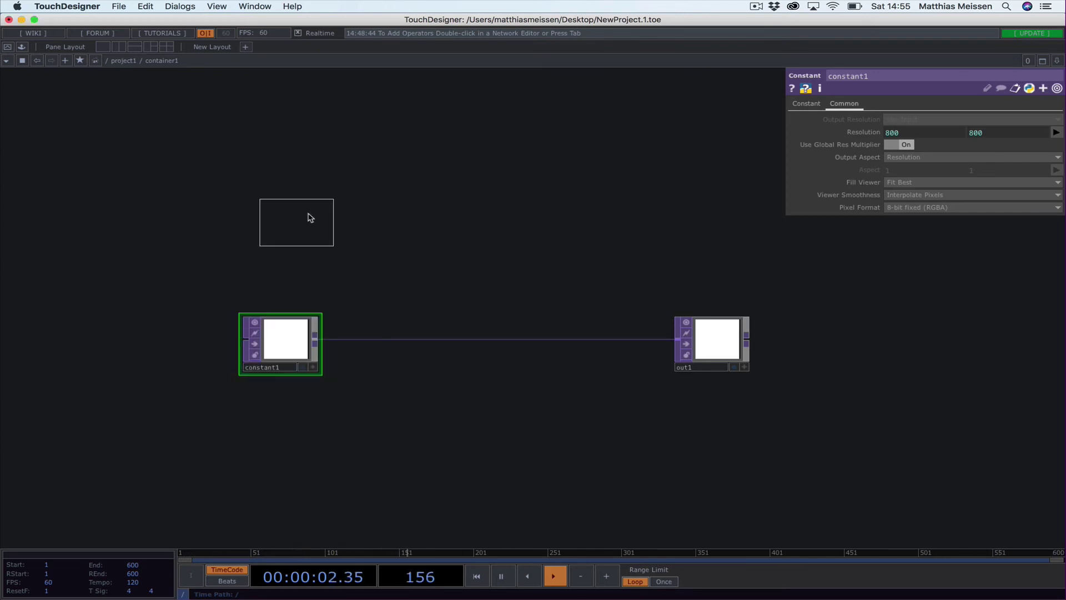
pyautogui.click(280, 248)
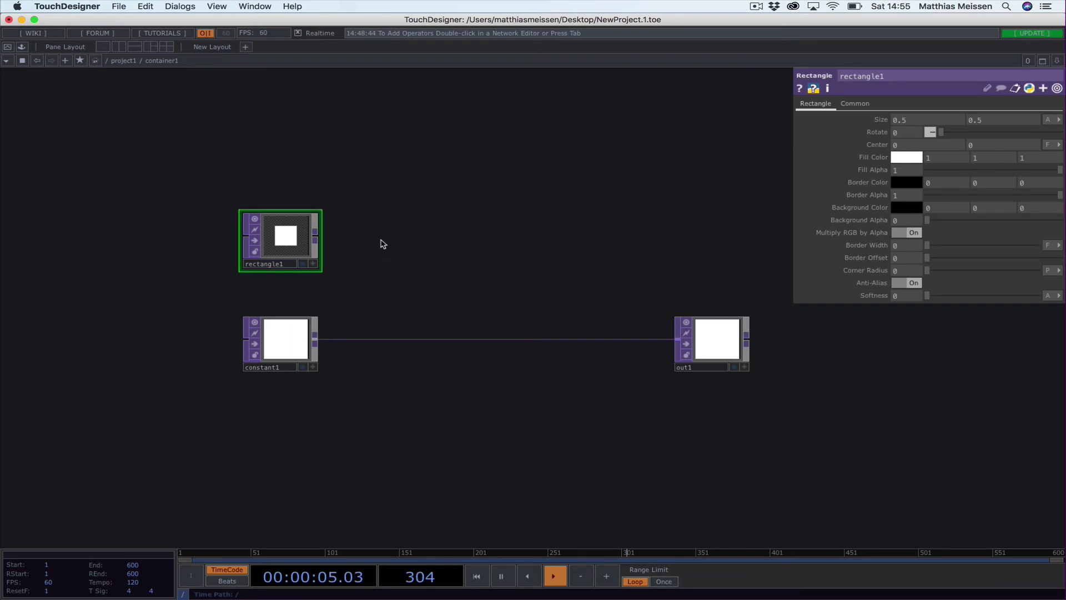
# - Attach a new Null TOP, null1, to rectangle1's output, placed to its right
pyautogui.rightClick(316, 235)
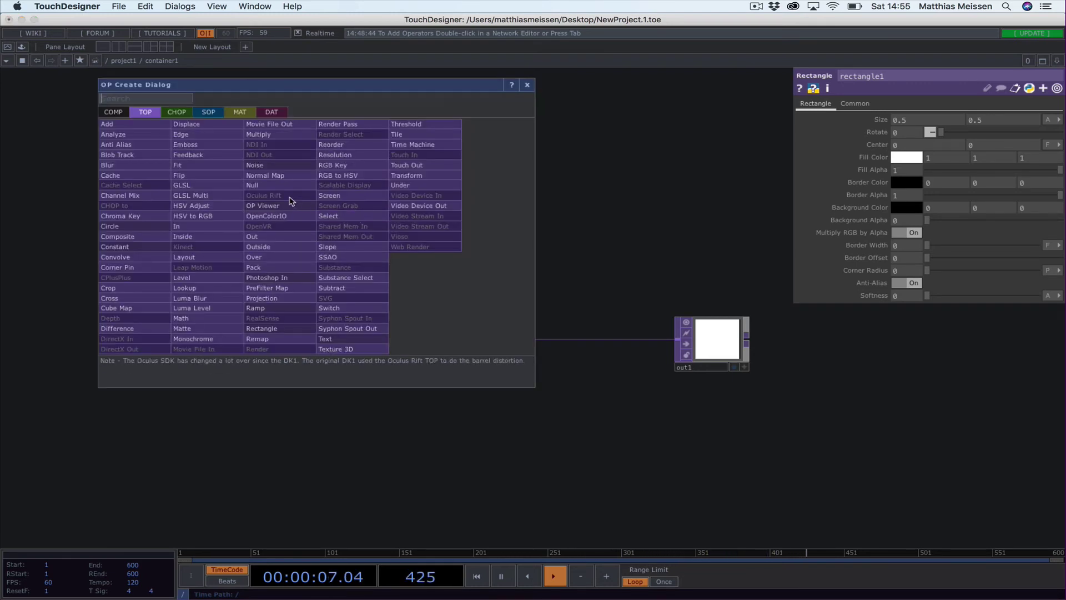
pyautogui.click(288, 185)
pyautogui.click(525, 242)
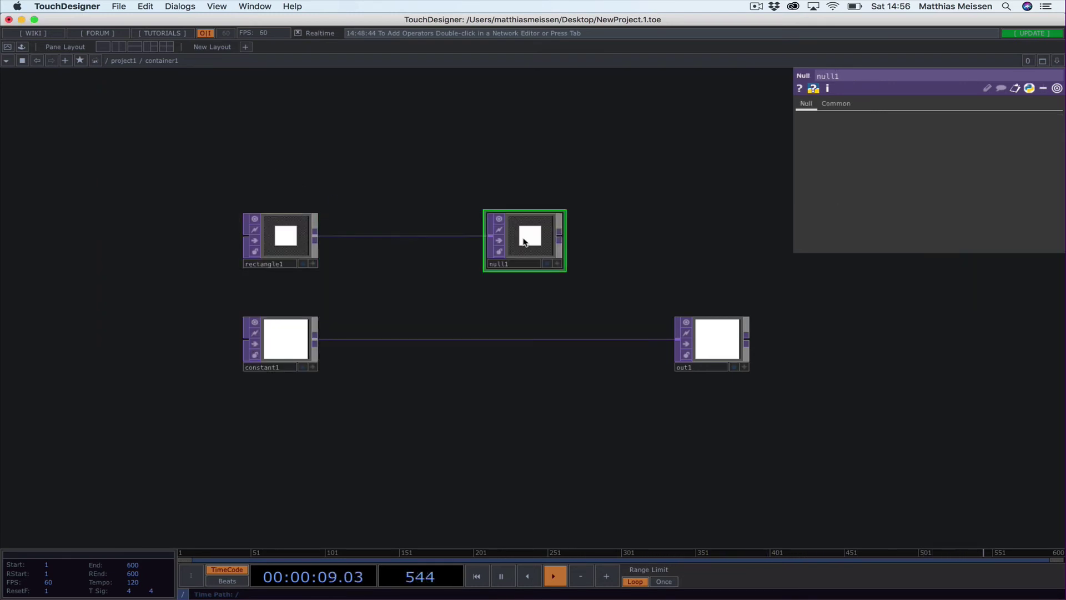
# - Set rectangle1's Common resolution to me.parent().par.w and me.parent().par.h, giving 800 × 800
pyautogui.click(300, 252)
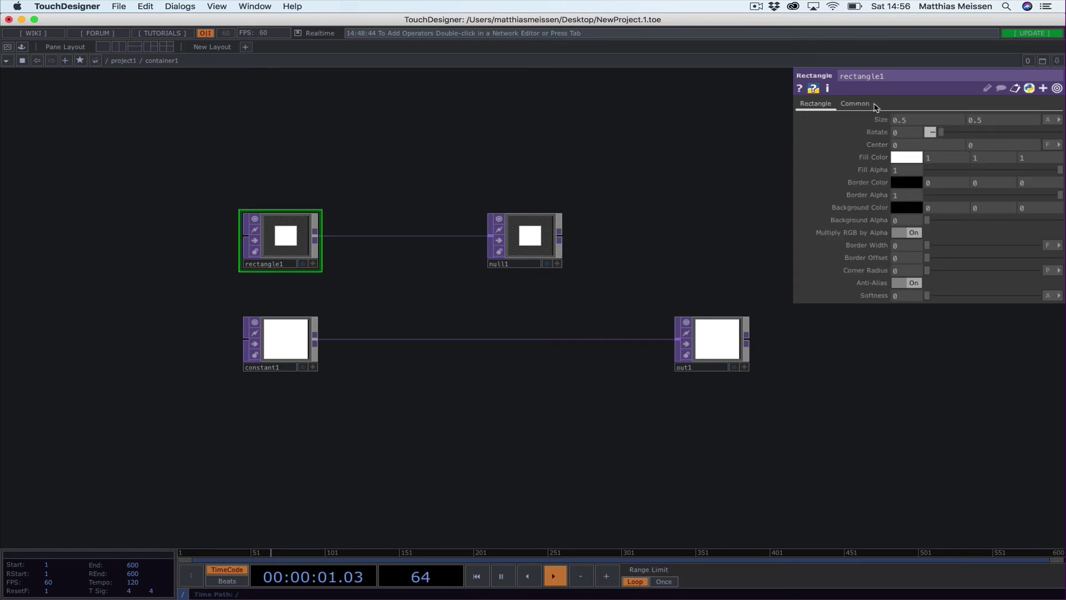
pyautogui.click(860, 104)
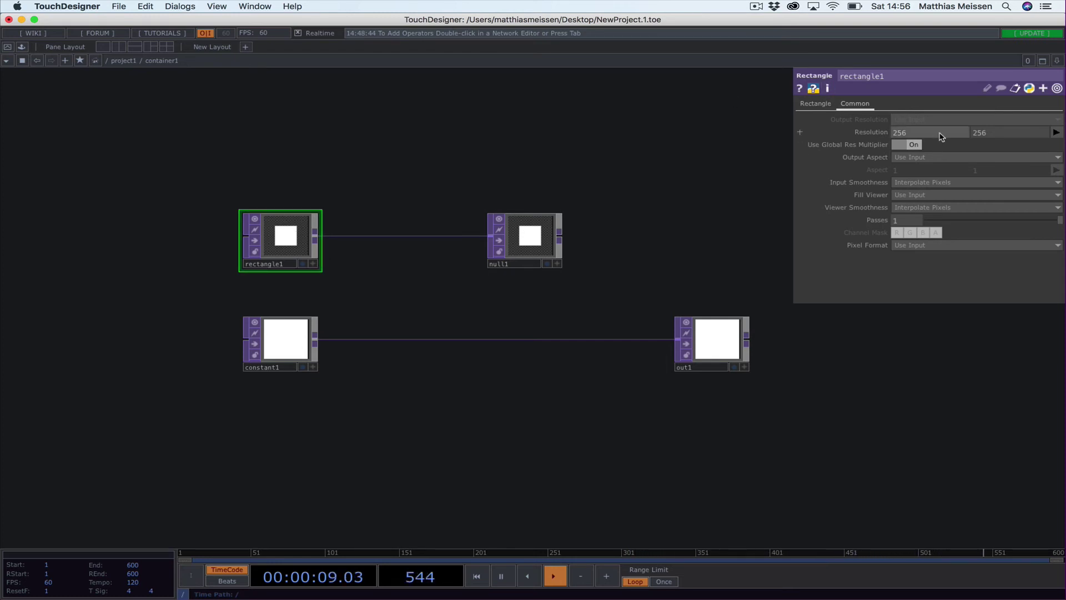
pyautogui.moveTo(874, 134)
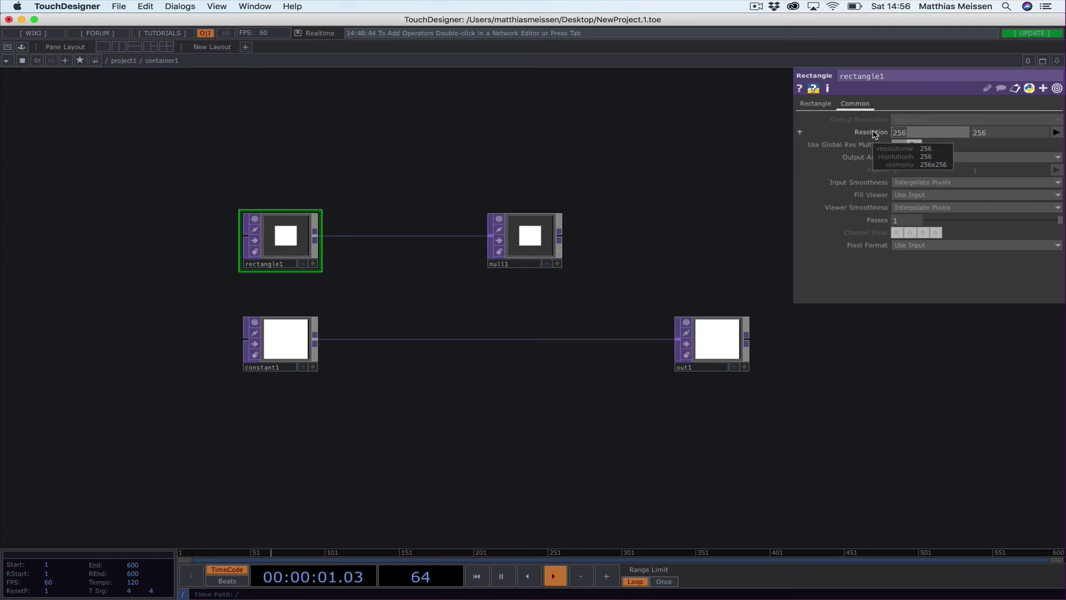
pyautogui.write('me.parent().par.w')
pyautogui.press('Tab')
pyautogui.write('me.parent()')
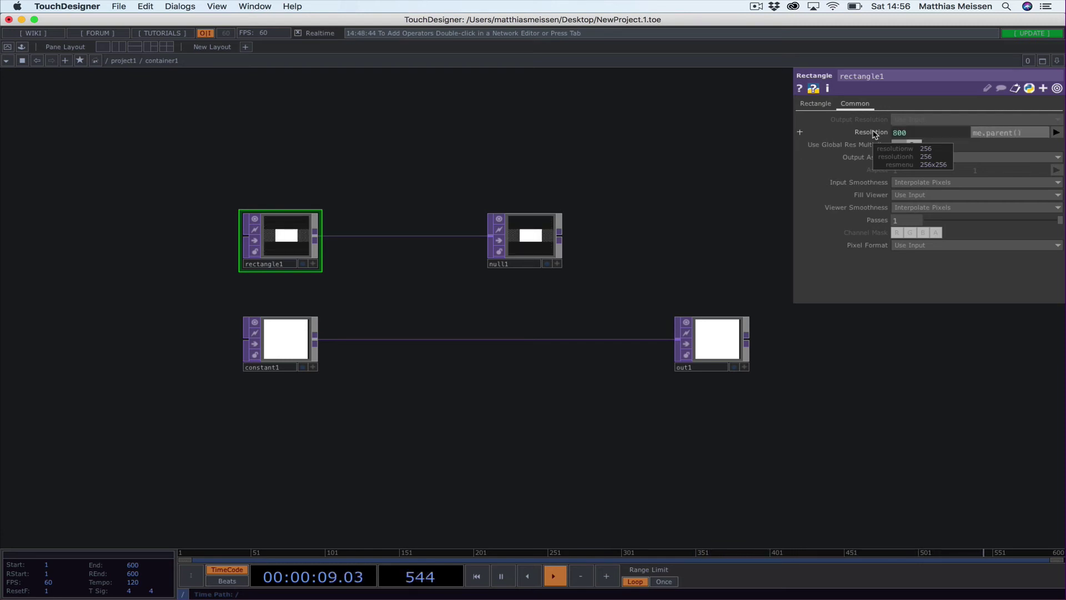
pyautogui.write('.par.h')
pyautogui.press('Return')
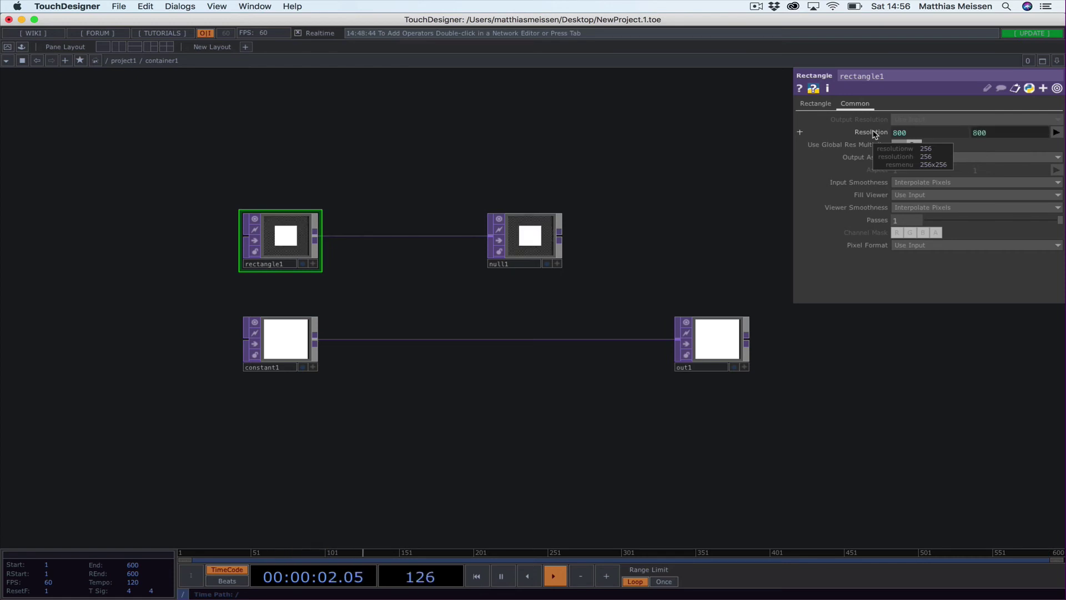
pyautogui.click(819, 105)
# - Insert a Null TOP, null2, on the constant1-to-out1 wire, retrying after one cancelled attempt
pyautogui.moveTo(621, 296); pyautogui.dragTo(612, 275)
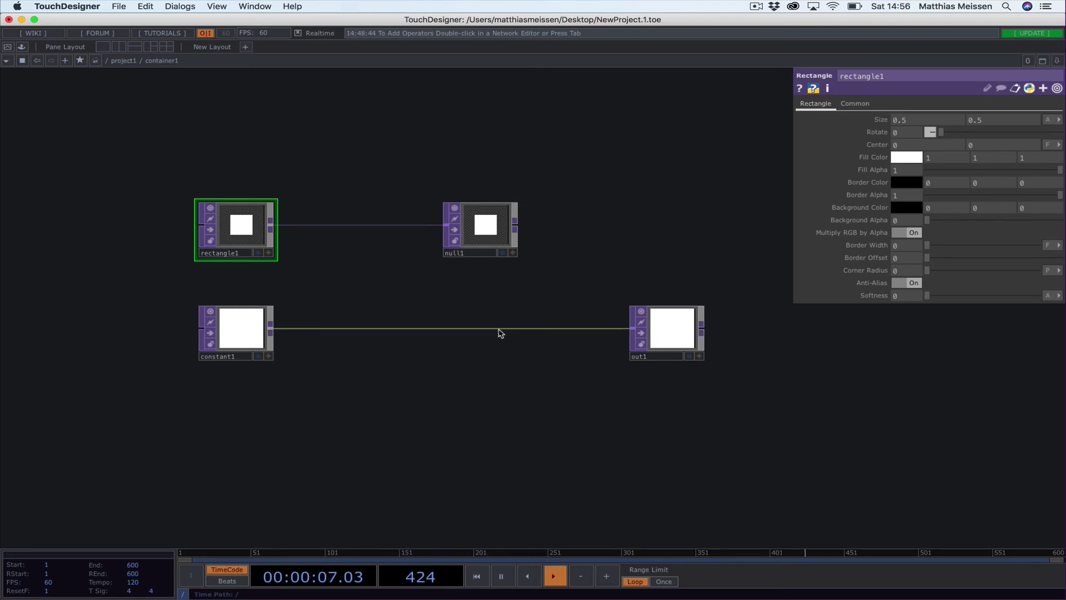
pyautogui.rightClick(500, 332)
pyautogui.click(533, 318)
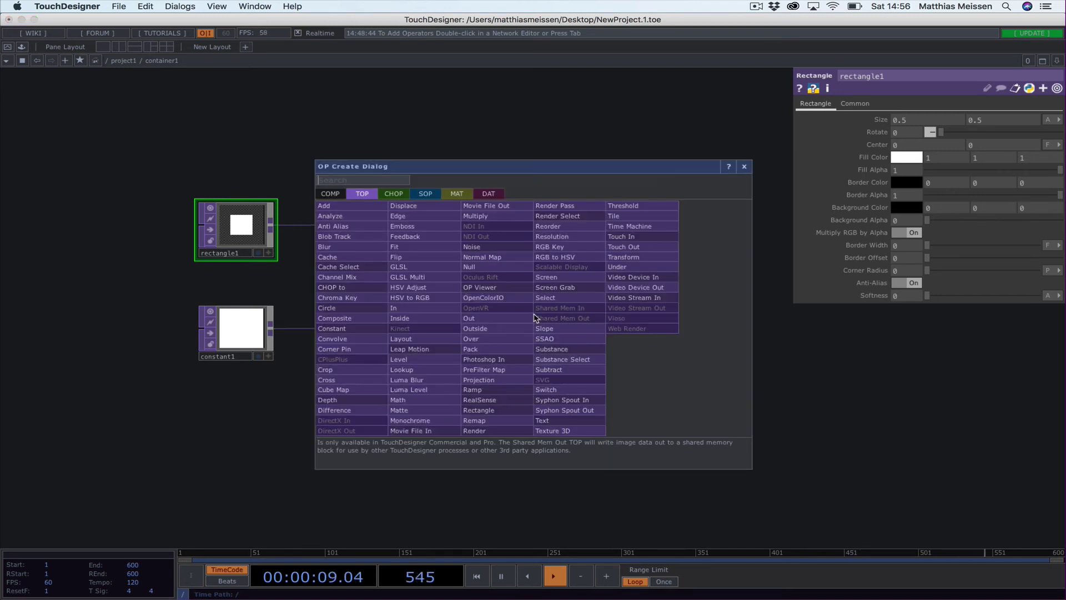
pyautogui.write('nu')
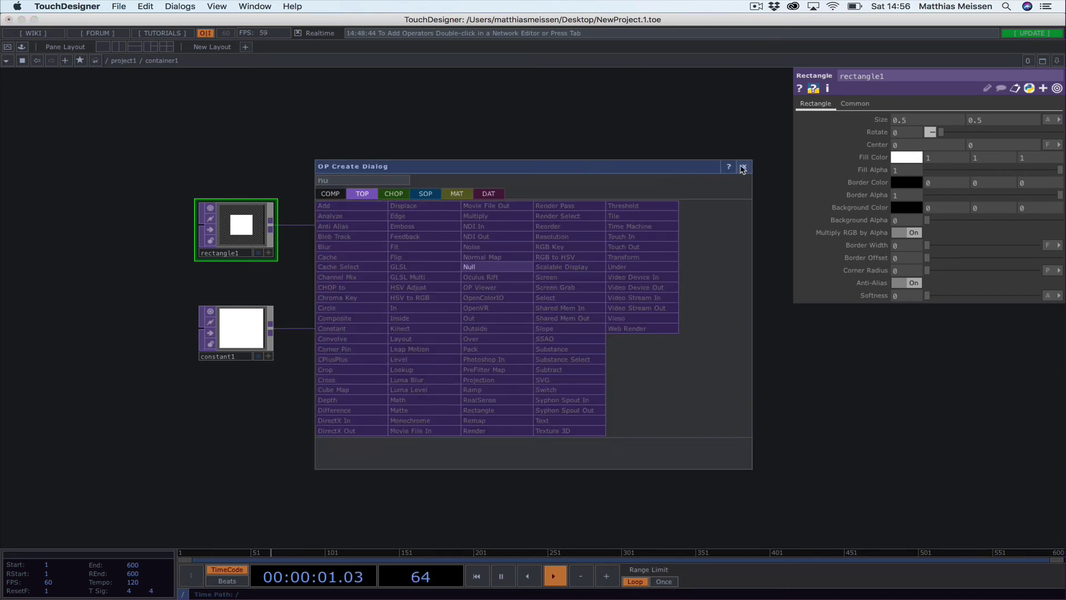
pyautogui.click(744, 166)
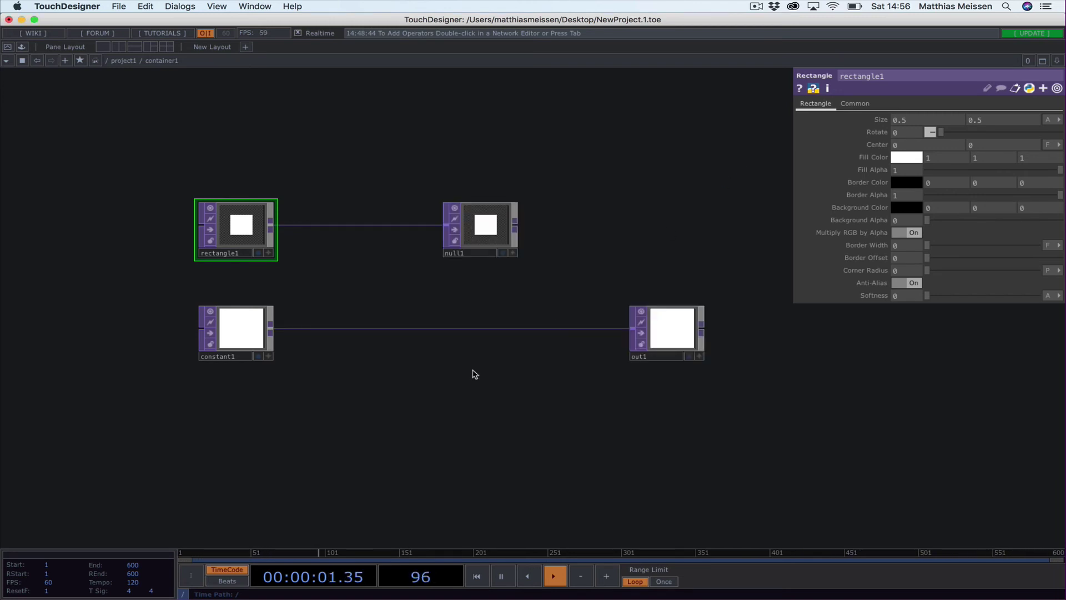
pyautogui.rightClick(481, 331)
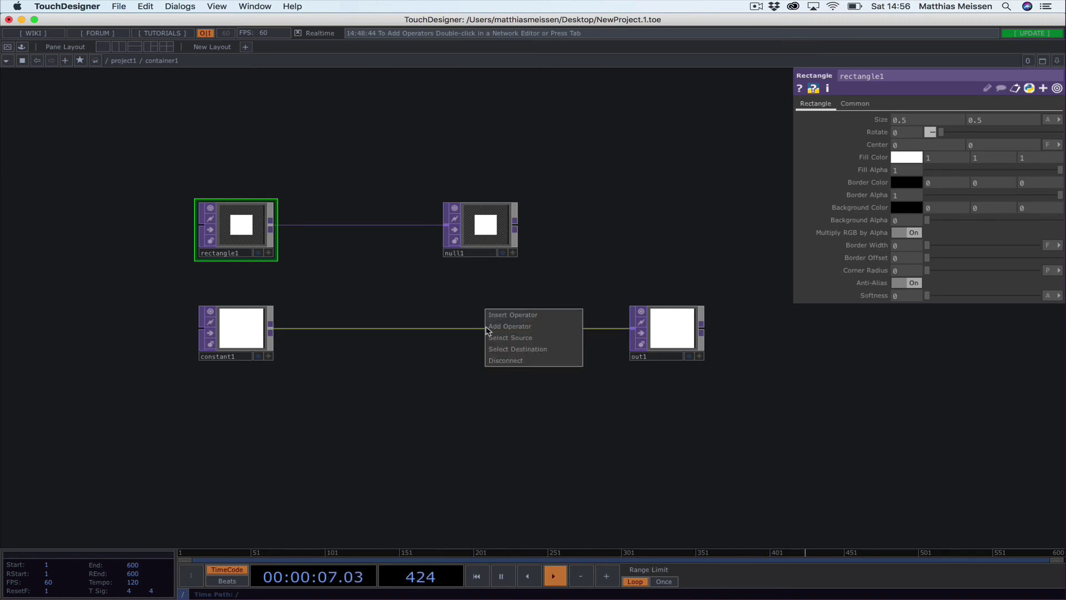
pyautogui.click(528, 320)
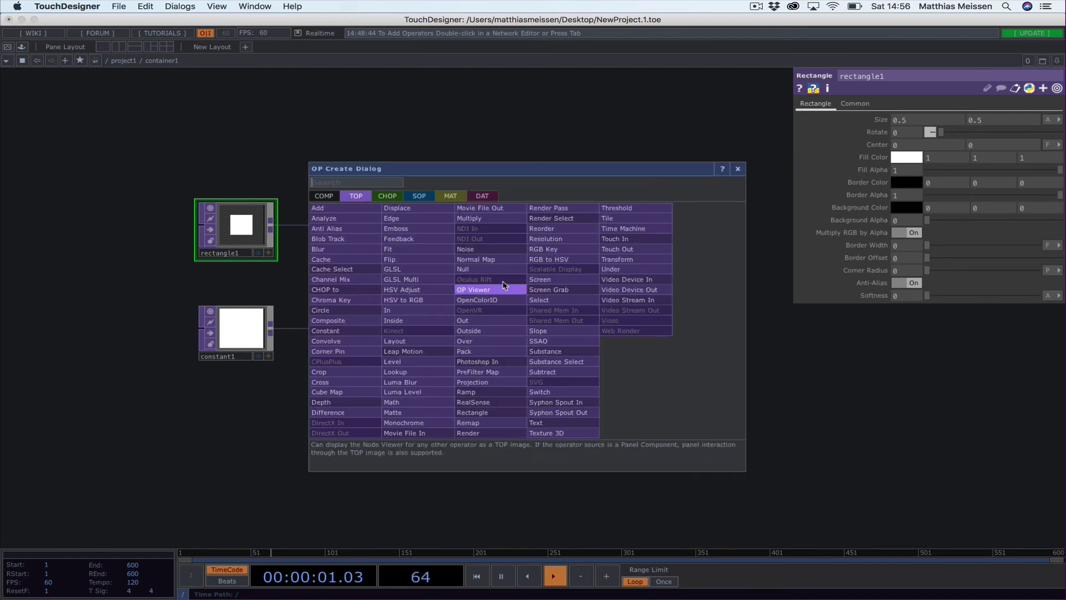
pyautogui.press('Escape')
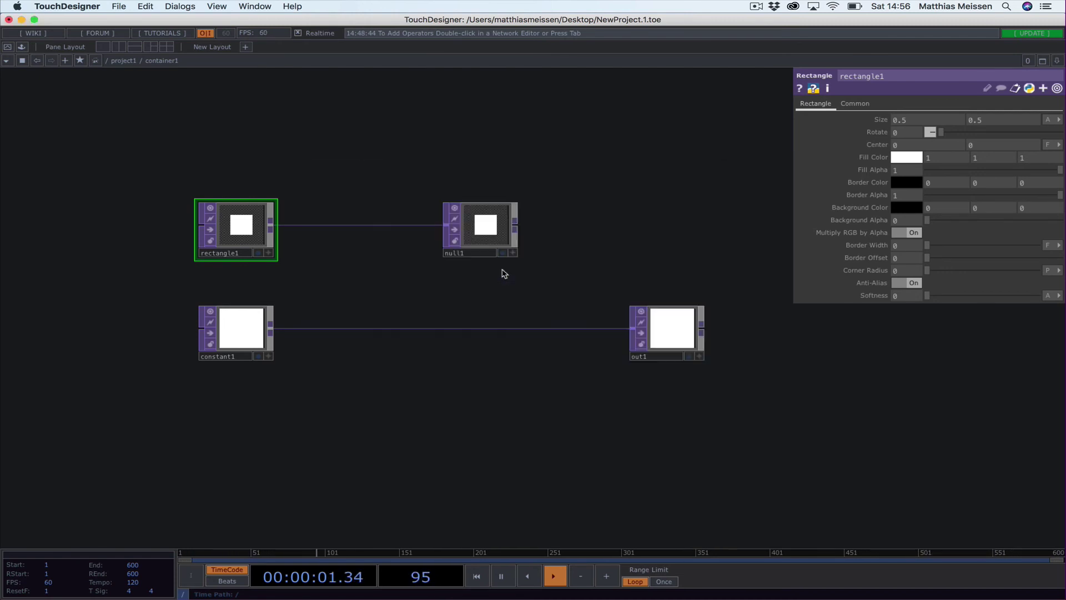
pyautogui.click(483, 334)
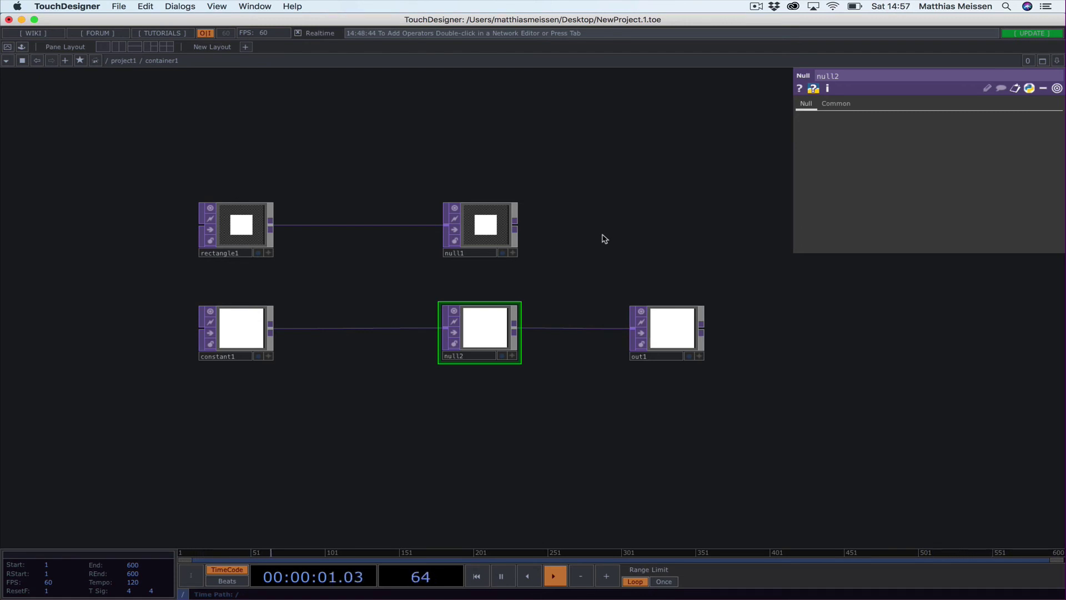
# - Move out1 aside and add a Composite TOP, comp1, fed from null1
pyautogui.hscroll(5, 586, 167)
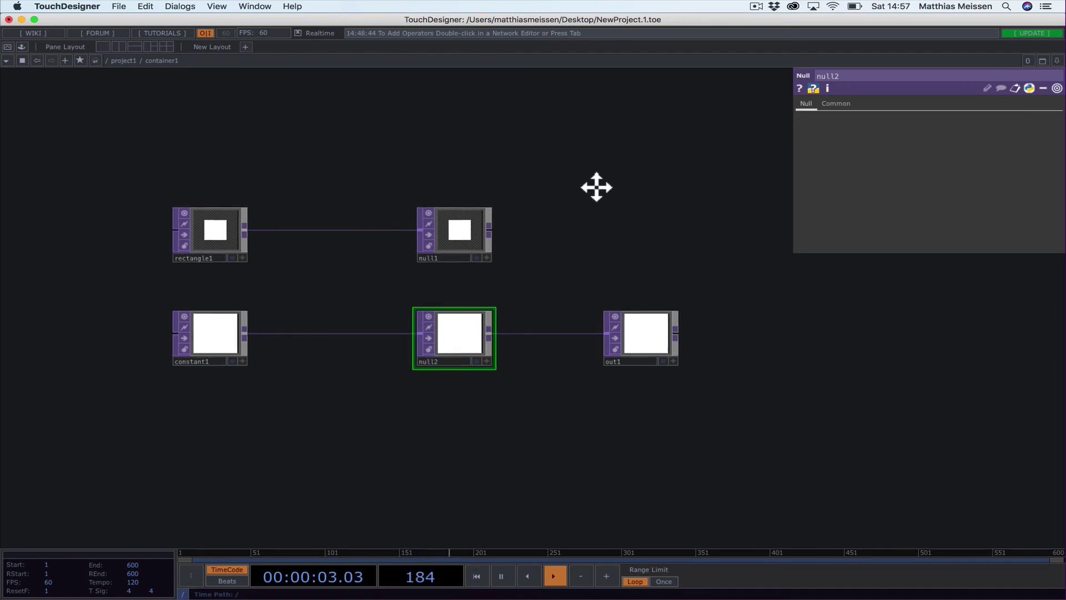
pyautogui.hscroll(2, 596, 187)
pyautogui.hscroll(4, 590, 197)
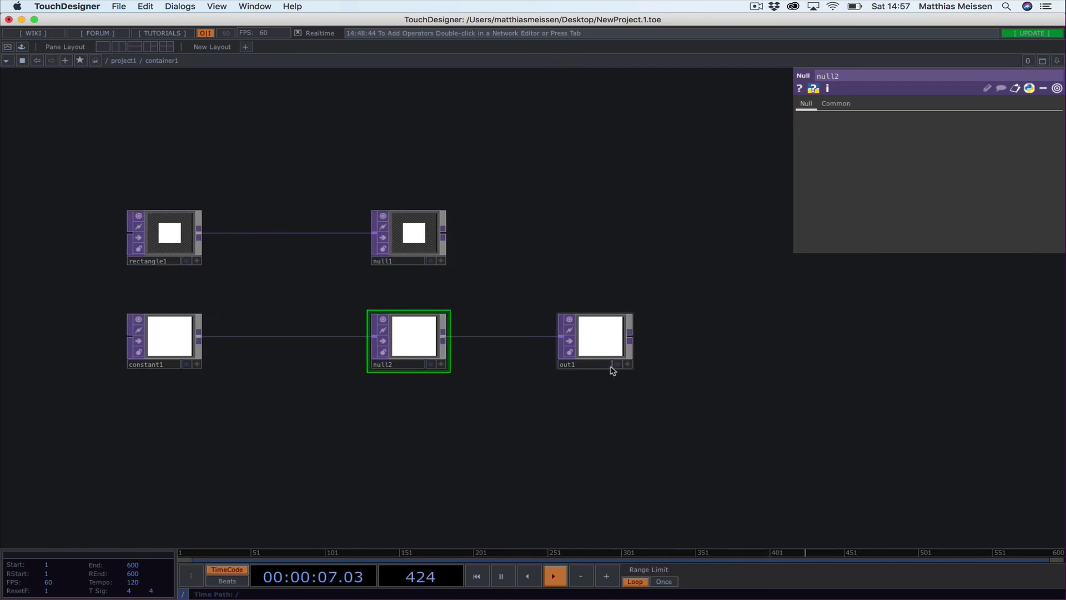
pyautogui.moveTo(623, 349); pyautogui.dragTo(697, 346)
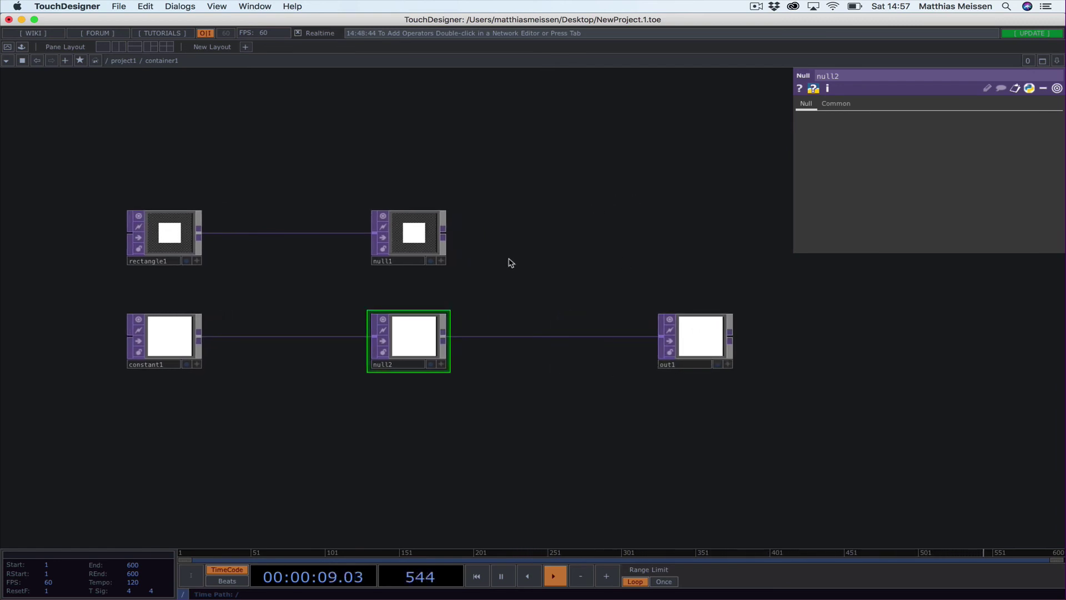
pyautogui.click(447, 235)
pyautogui.write('com')
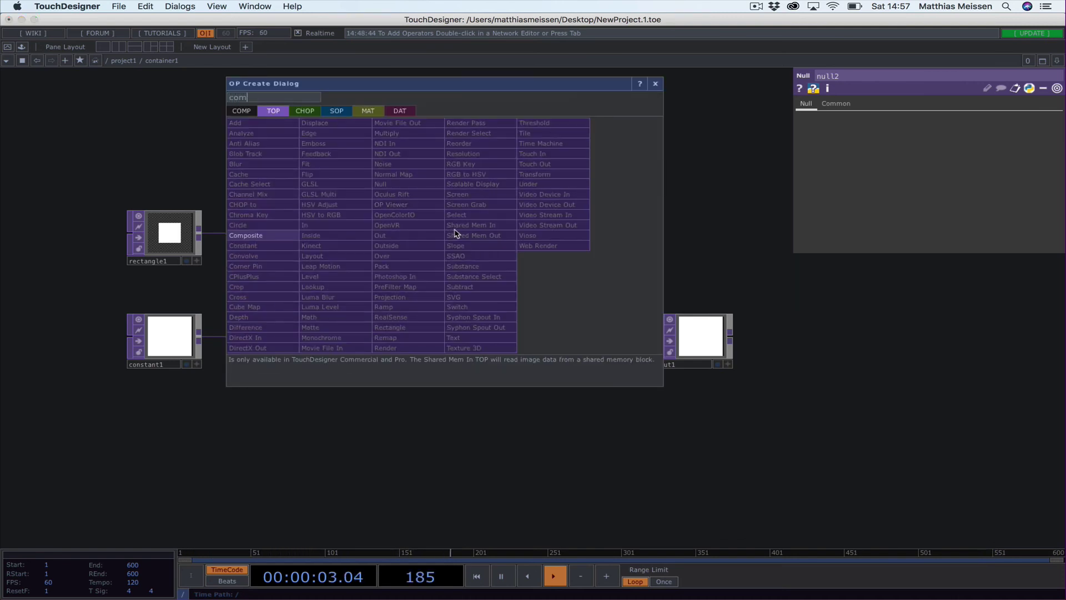
pyautogui.click(280, 236)
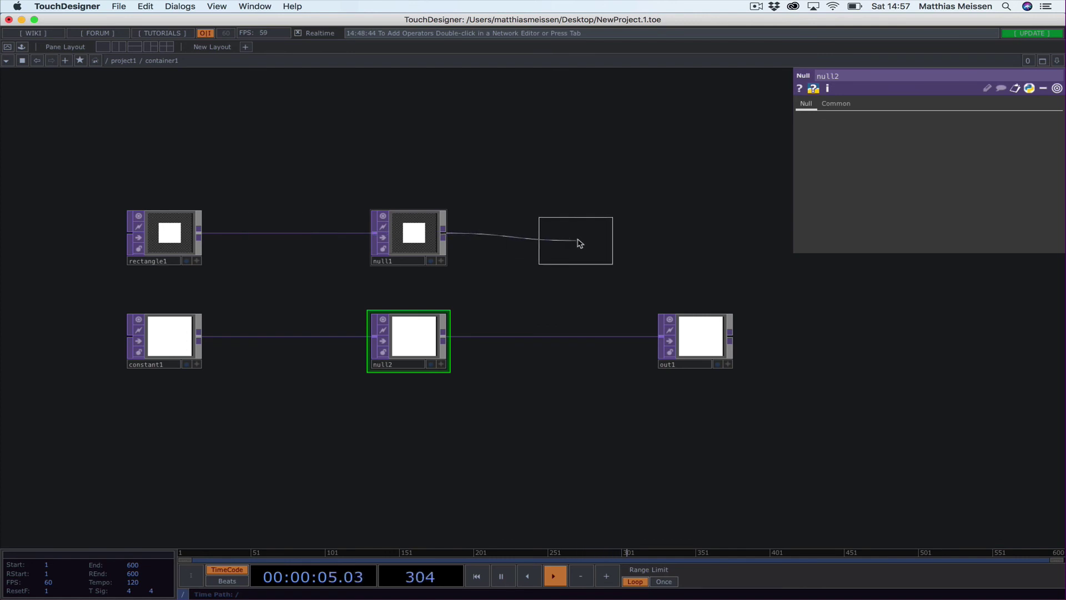
pyautogui.click(590, 238)
# - Wire null2 into comp1 as second input and comp1's output into out1
pyautogui.click(444, 337)
pyautogui.click(559, 233)
pyautogui.hscroll(5, 656, 261)
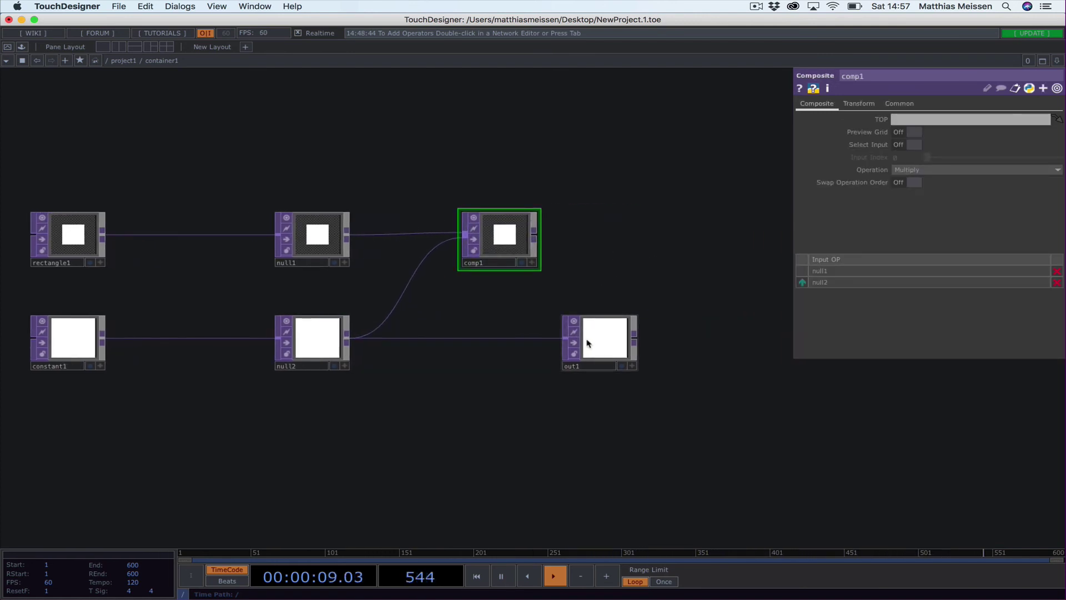
pyautogui.moveTo(588, 343); pyautogui.dragTo(668, 233)
pyautogui.click(536, 237)
pyautogui.click(642, 326)
pyautogui.moveTo(507, 192); pyautogui.dragTo(567, 198)
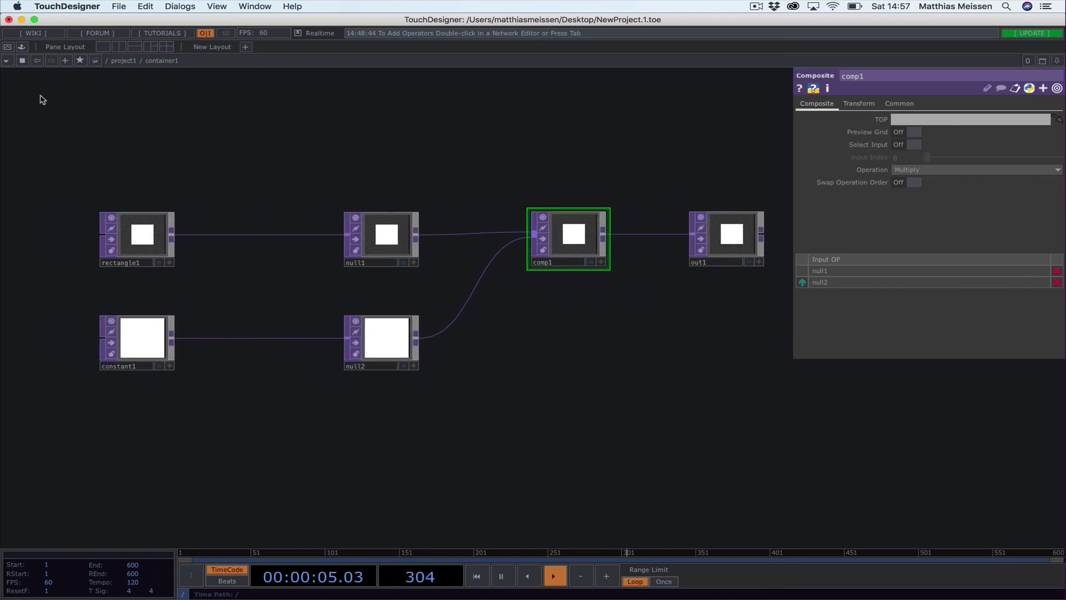
# - Preview the container output, then change comp1's Operation from Multiply to Over
pyautogui.click(22, 61)
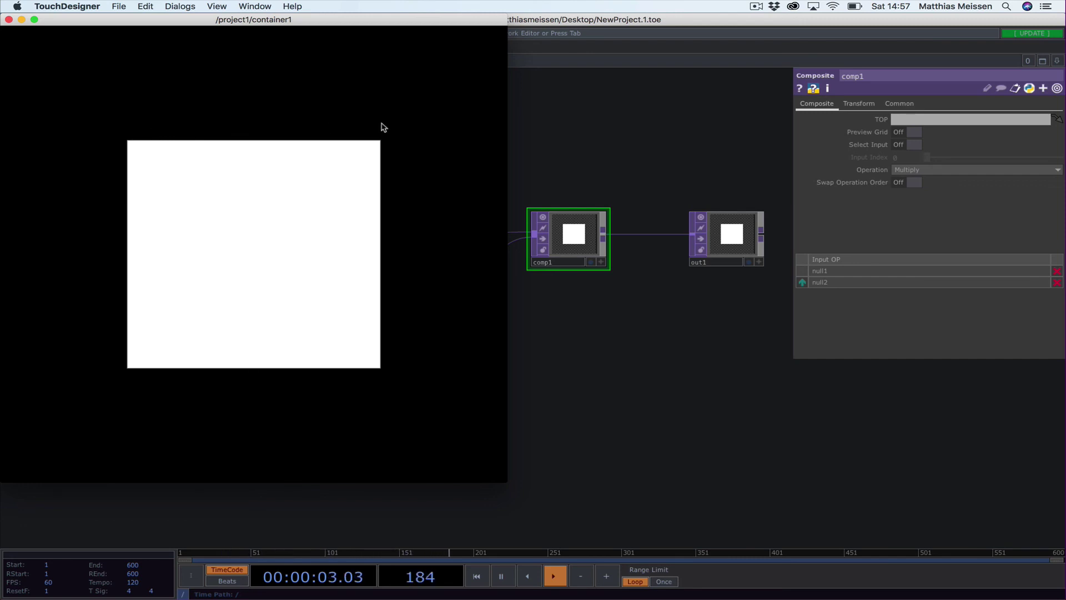
pyautogui.press('super+w')
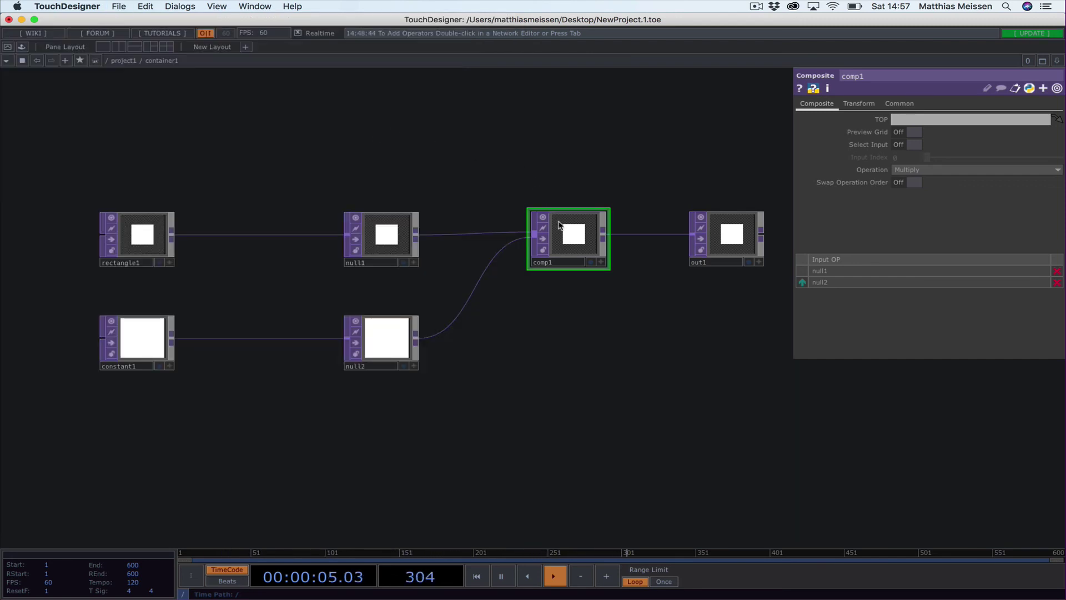
pyautogui.click(1011, 177)
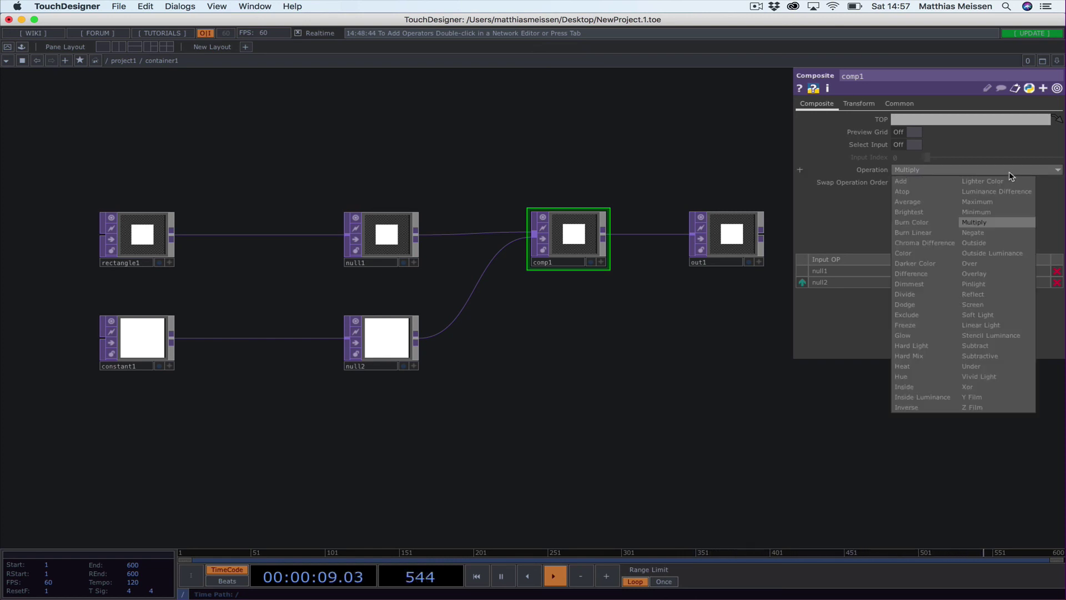
pyautogui.click(1014, 266)
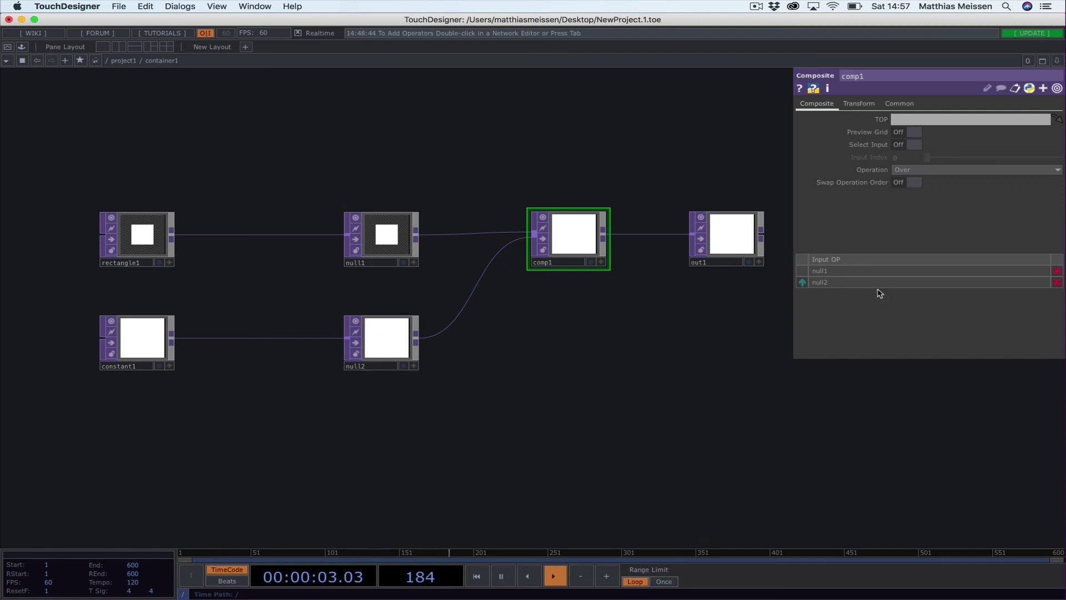
# - Set constant1's colour to light grey with value 0.886
pyautogui.click(140, 330)
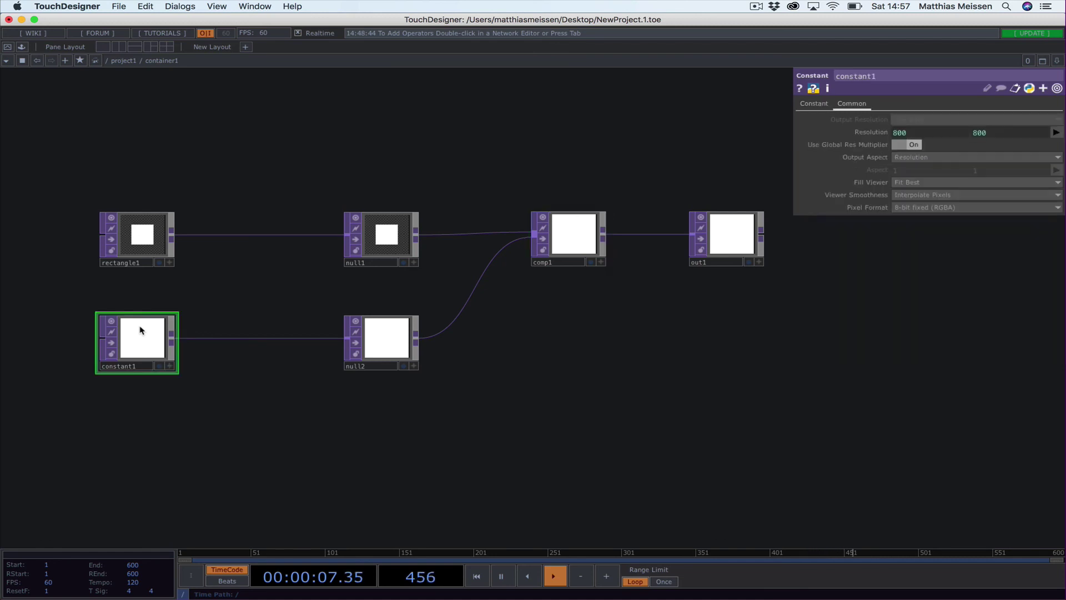
pyautogui.click(814, 105)
pyautogui.click(918, 121)
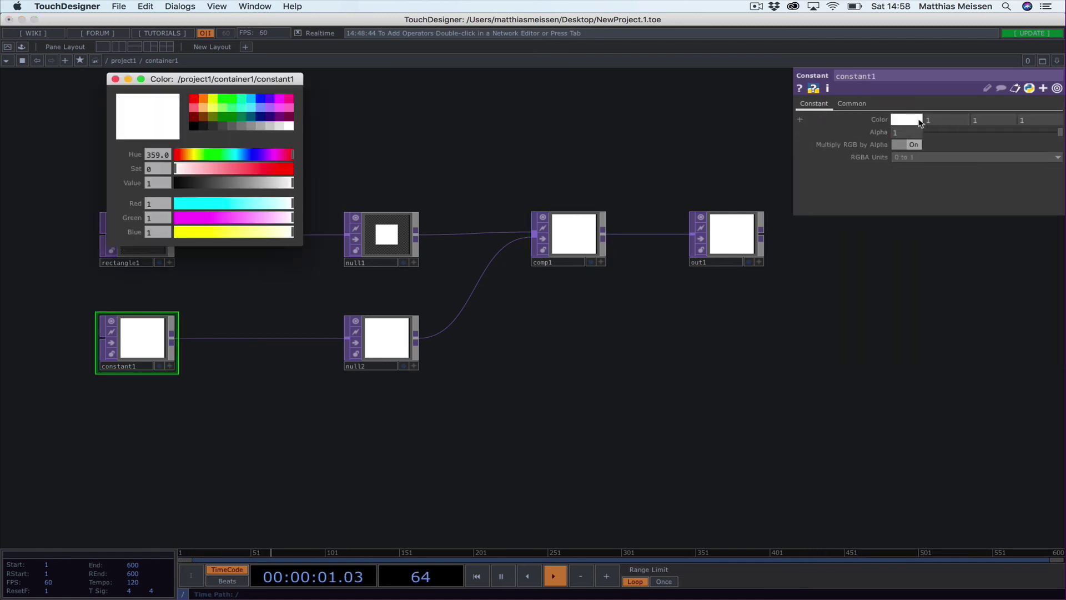
pyautogui.moveTo(293, 185); pyautogui.dragTo(280, 184)
pyautogui.click(484, 133)
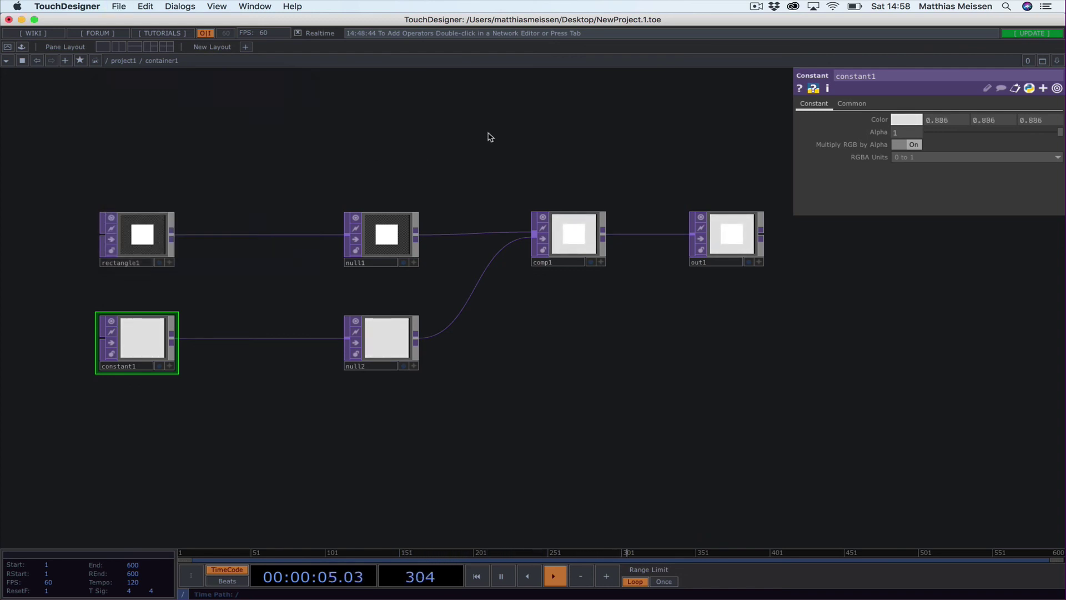
# - Preview the container's white-on-grey result, then select out1 to inspect it
pyautogui.click(23, 62)
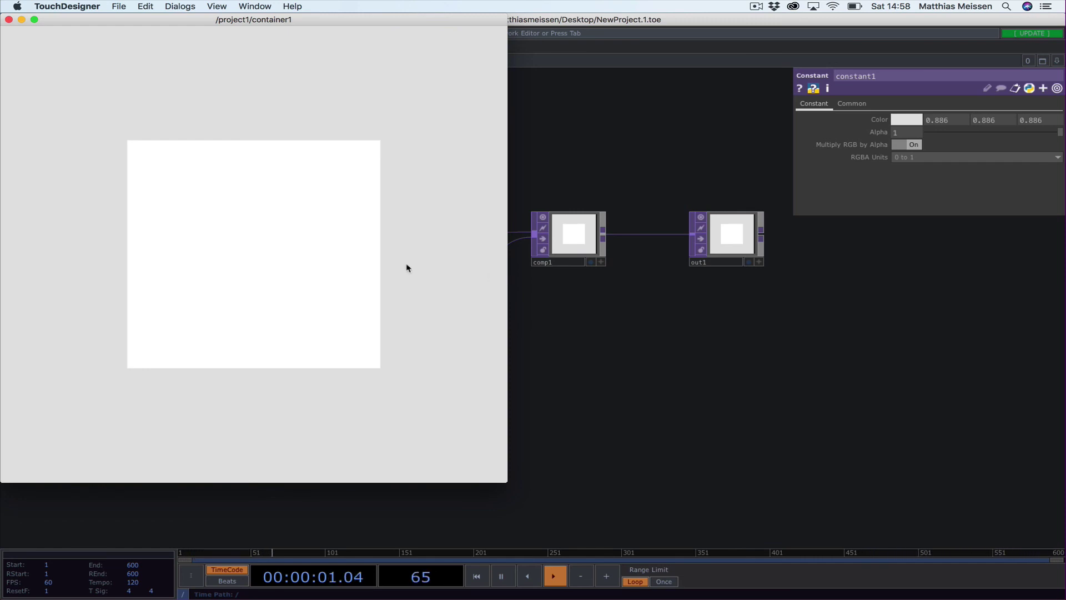
pyautogui.press('Escape')
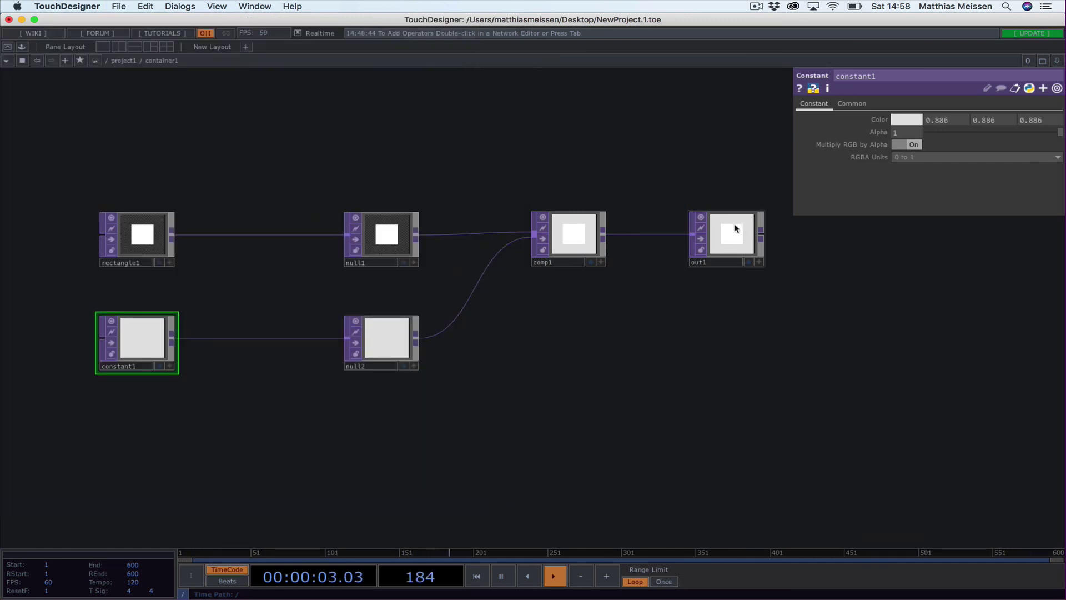
pyautogui.click(734, 228)
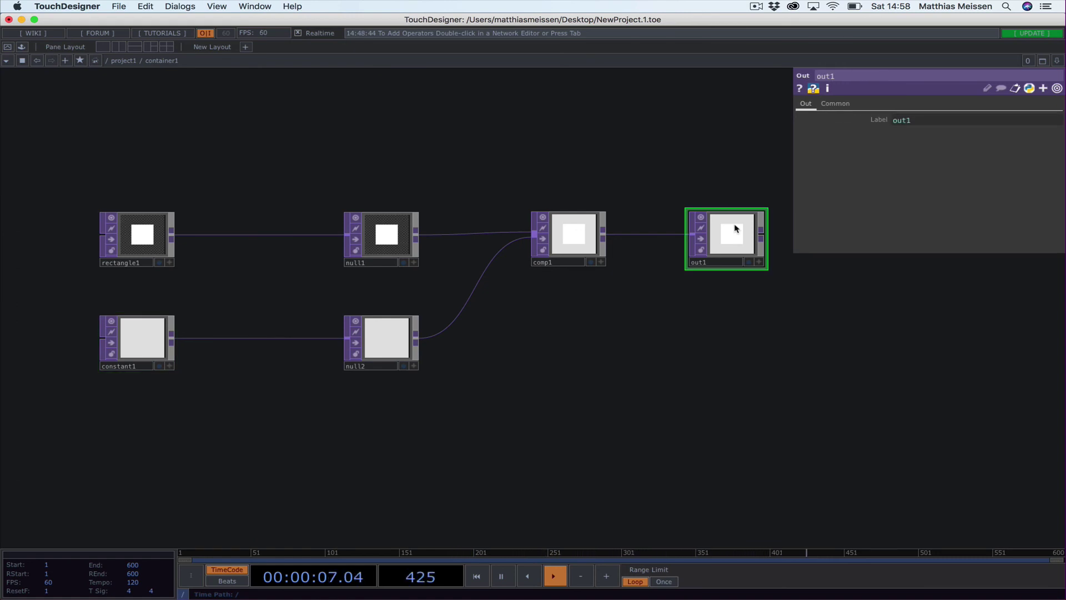
pyautogui.scroll(-2, 644, 169)
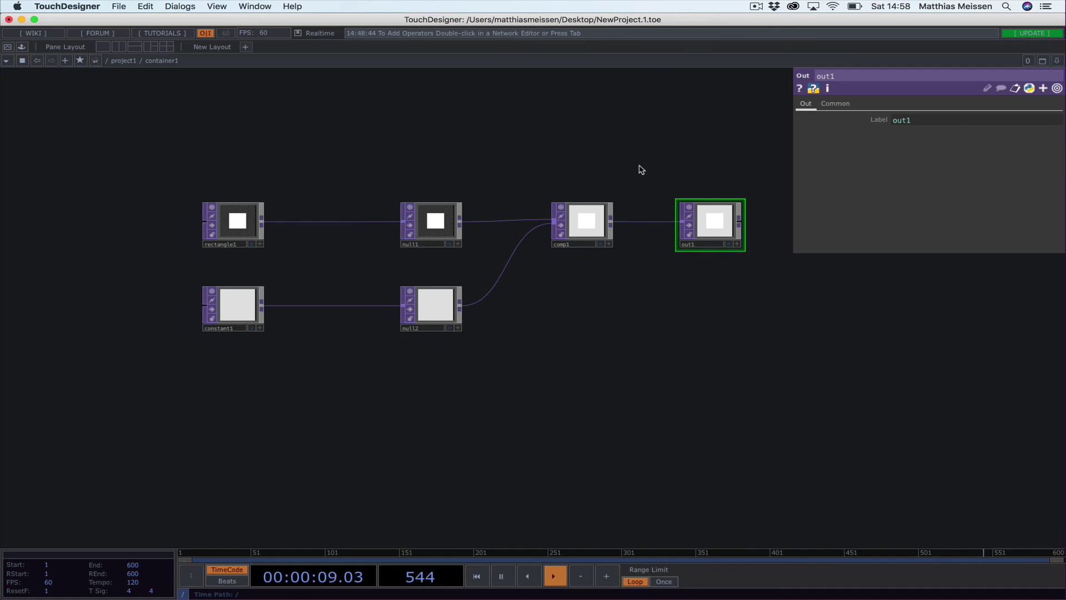